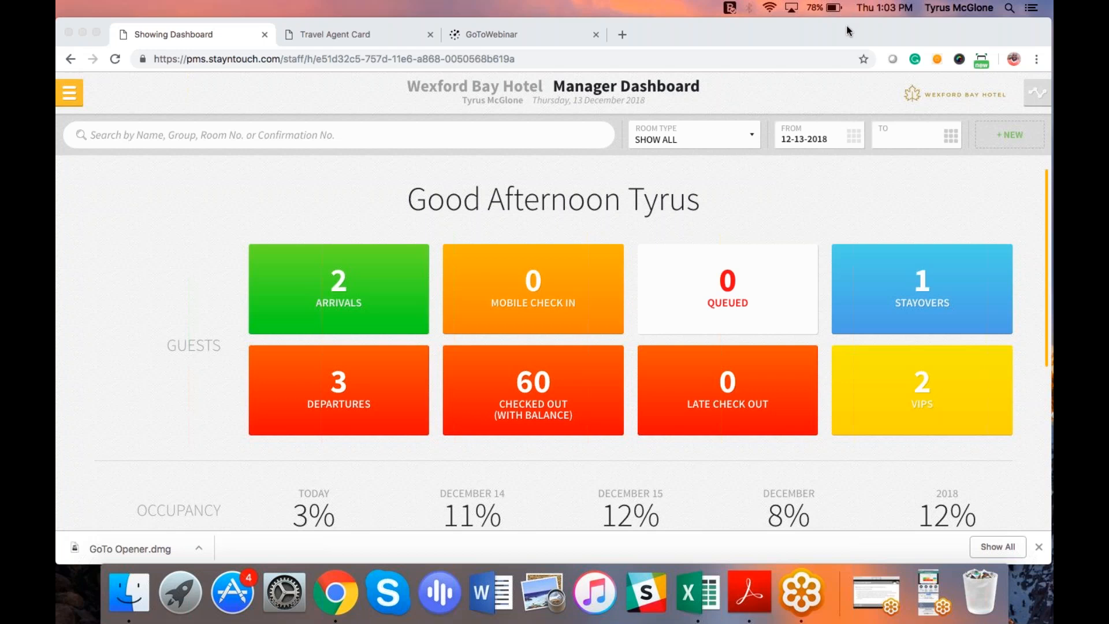
Open the Reports Inbox from the main navigation
click(68, 91)
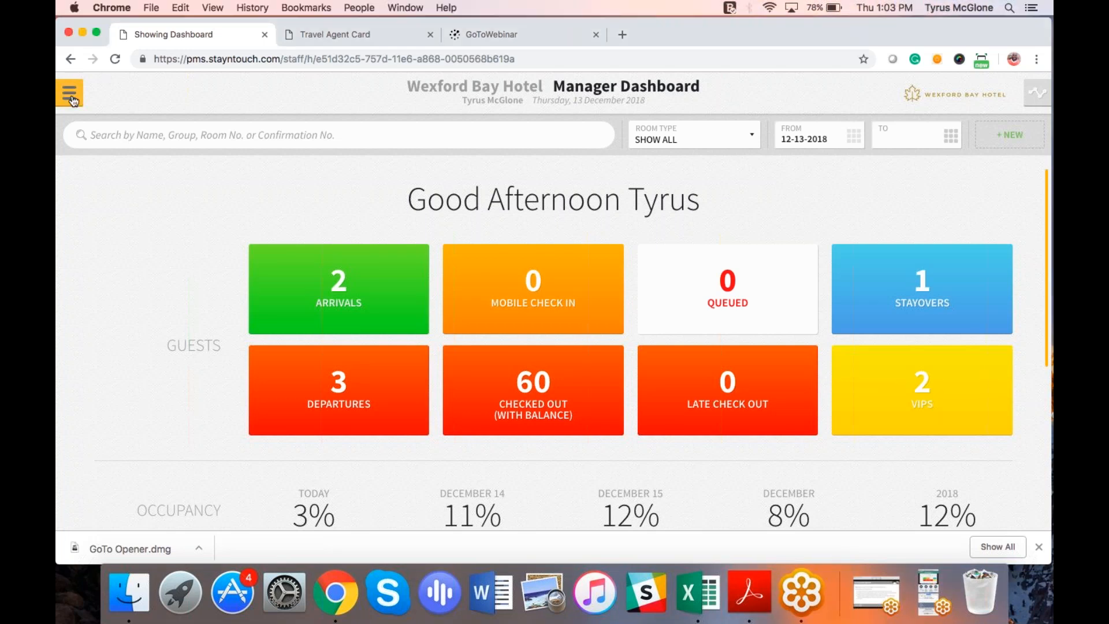
click(76, 100)
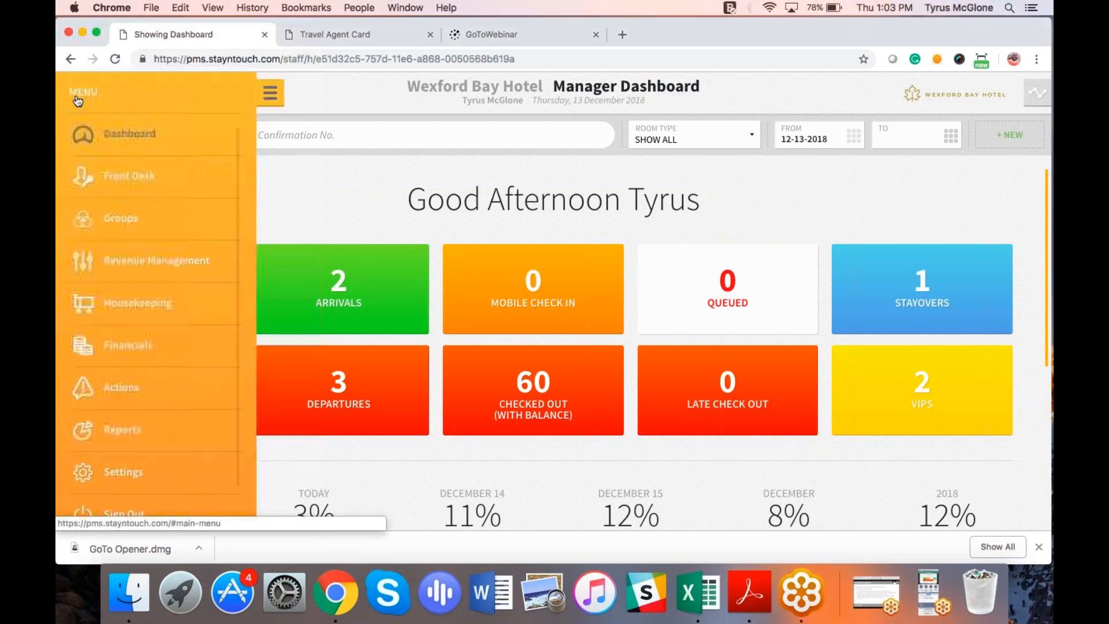
click(126, 438)
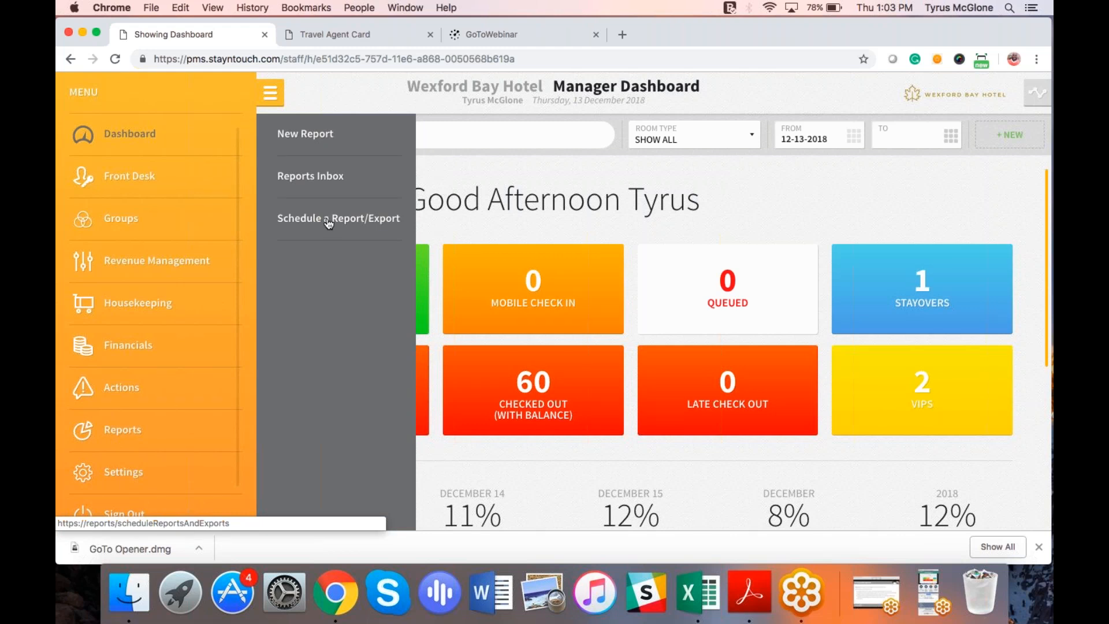
click(328, 179)
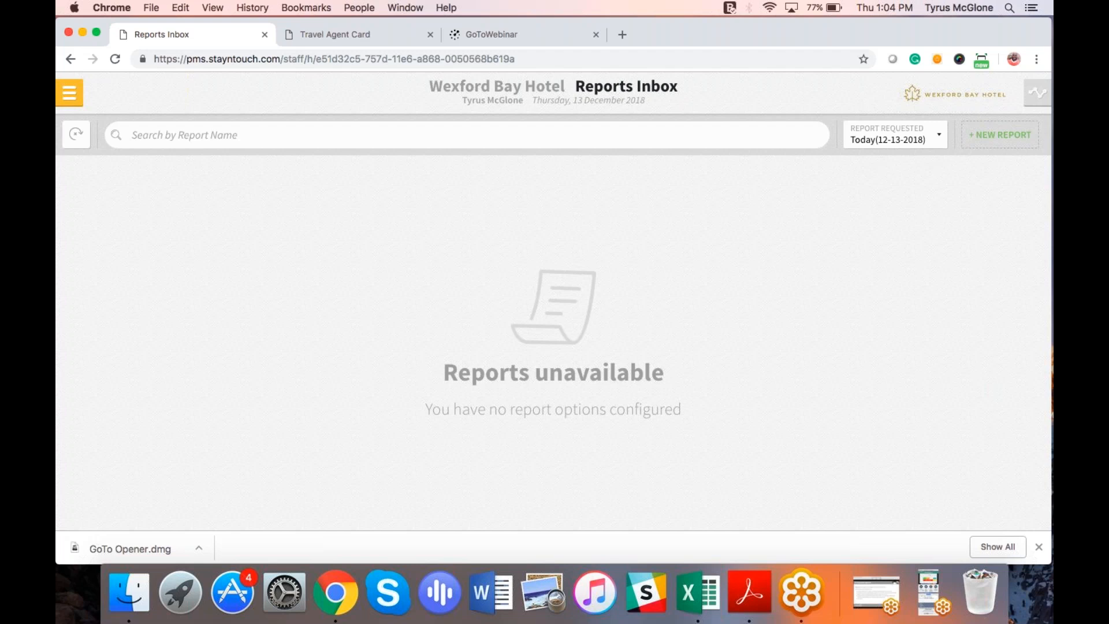
Start a new report and select the Market Segment Statistics Report for configuration
click(1011, 144)
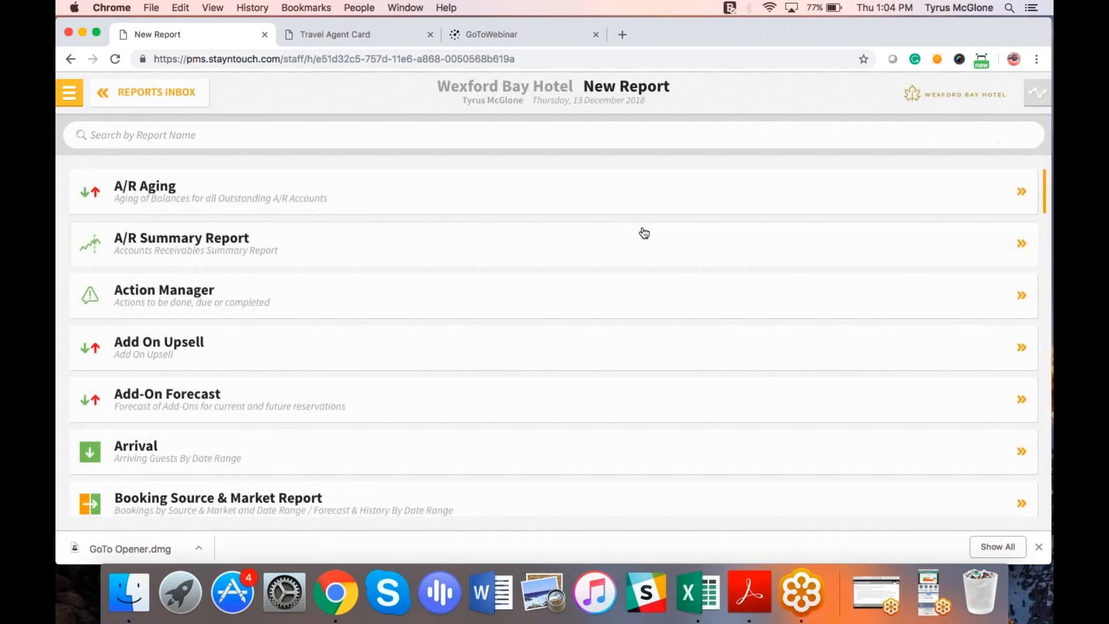
scroll(644, 233, down, 20)
scroll(645, 233, down, 4)
scroll(641, 230, up, 1)
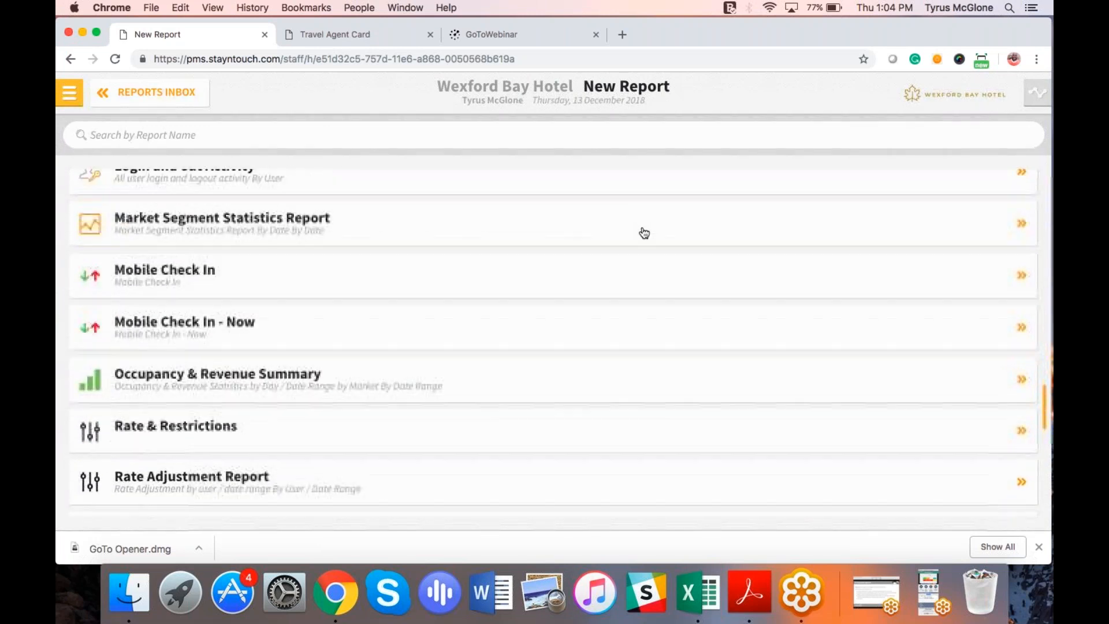
click(270, 220)
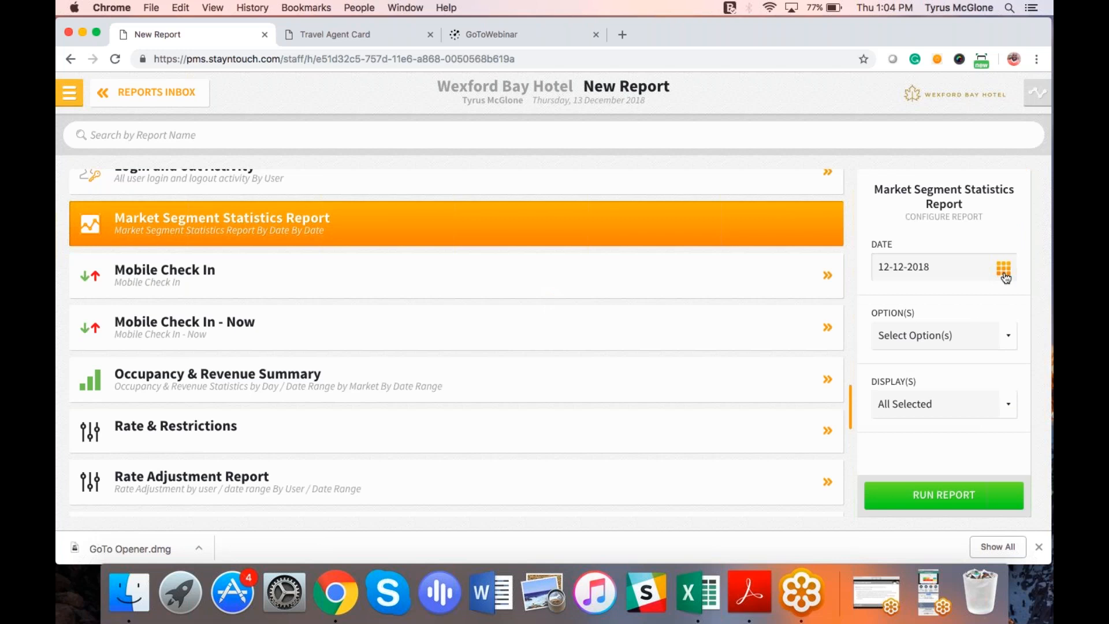
Run the Market Segment Statistics Report with all options selected and go to the Reports Inbox
click(997, 346)
click(939, 364)
click(1008, 344)
click(987, 487)
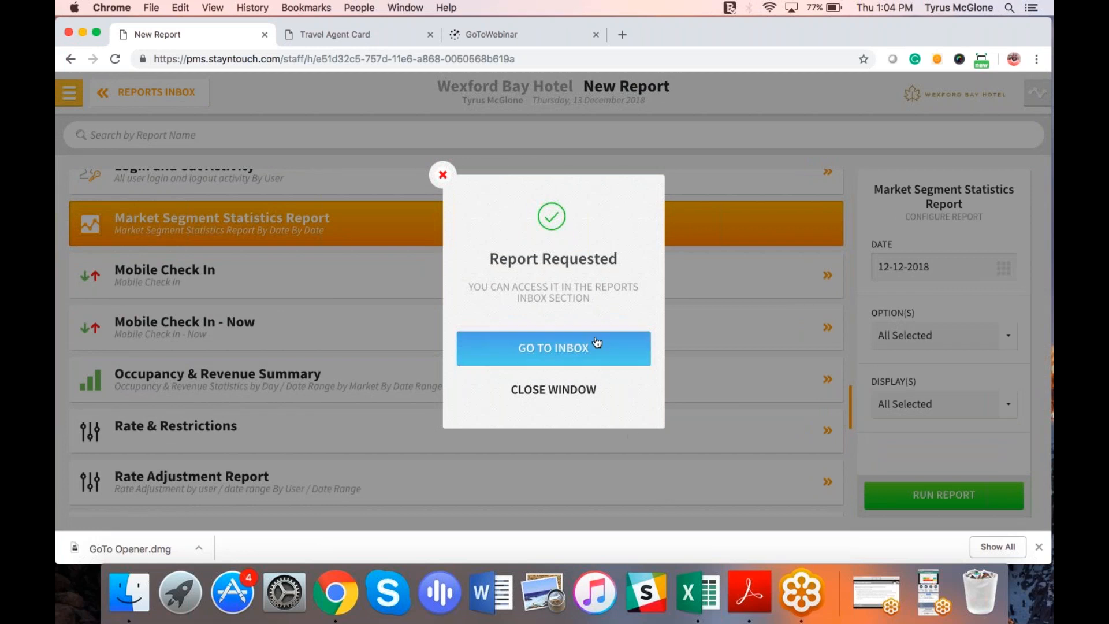
click(586, 352)
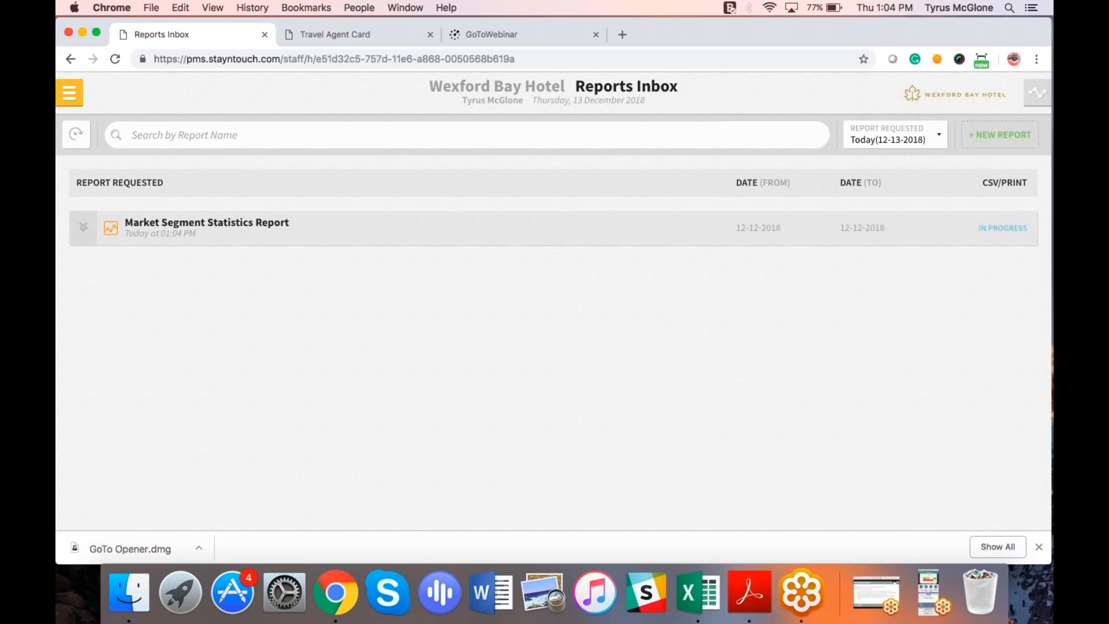
Refresh the inbox and open today's Market Segment Statistics Report to review its Market, Source, Origin and Segment sections
click(76, 136)
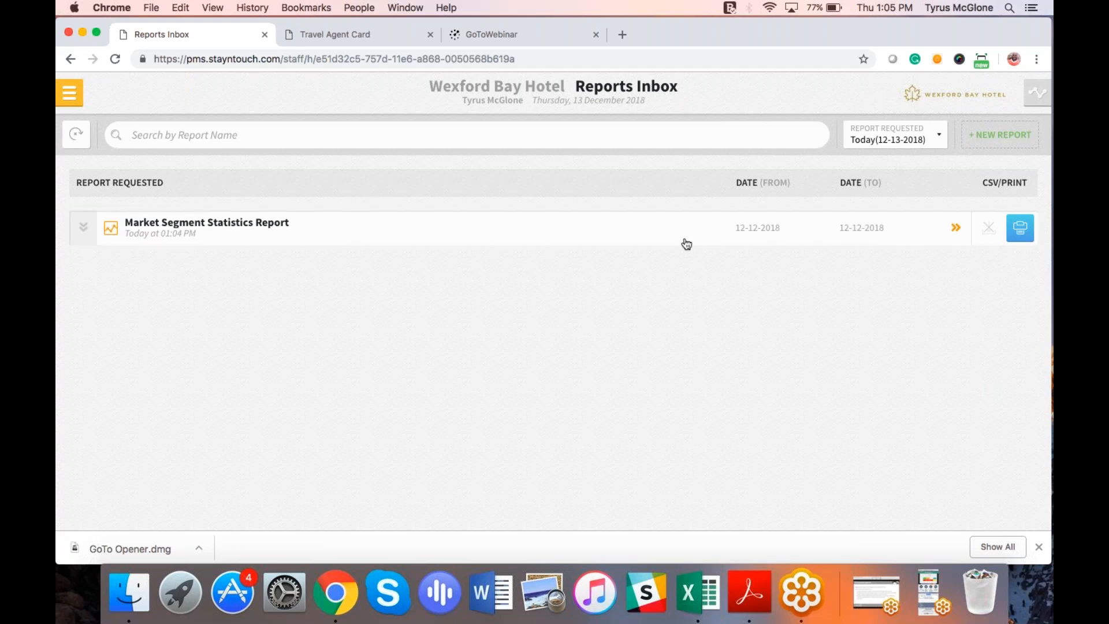
click(956, 229)
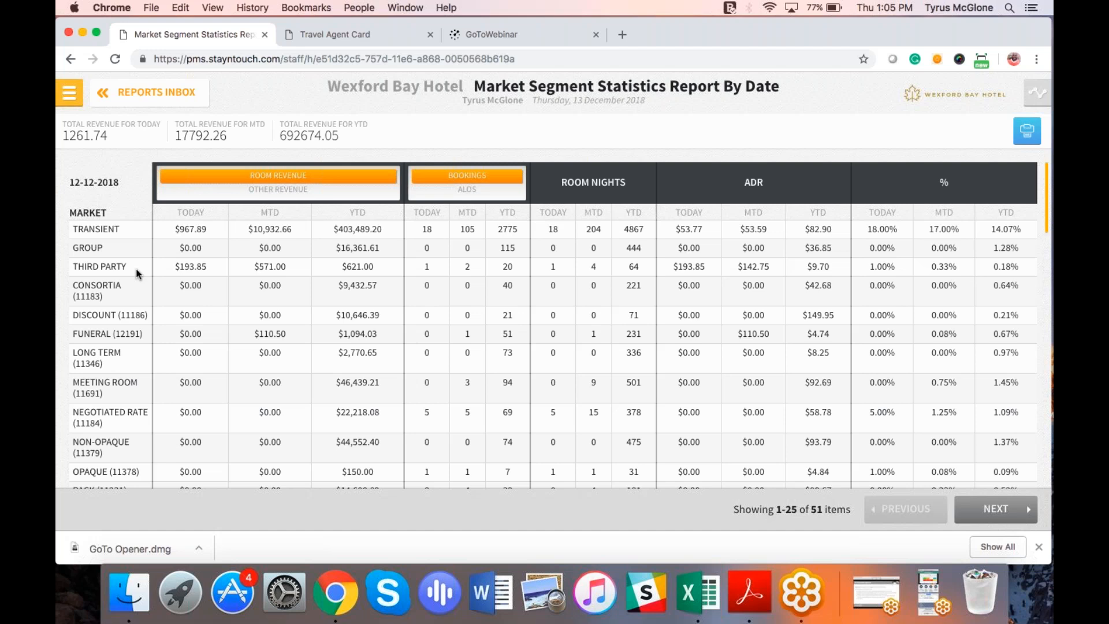
scroll(137, 273, down, 10)
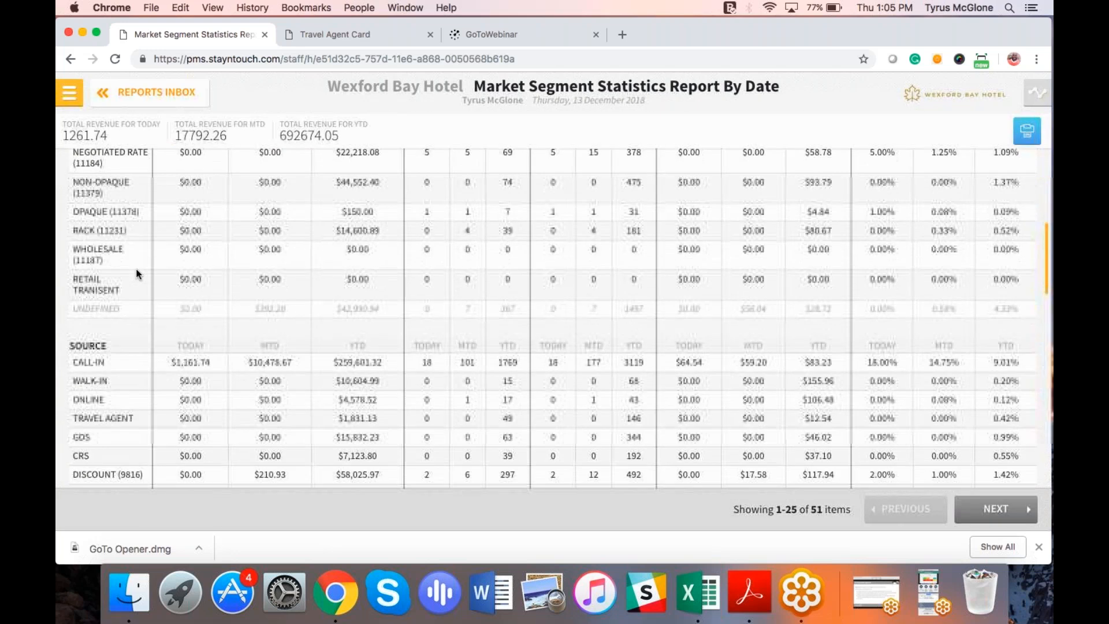
scroll(137, 271, down, 5)
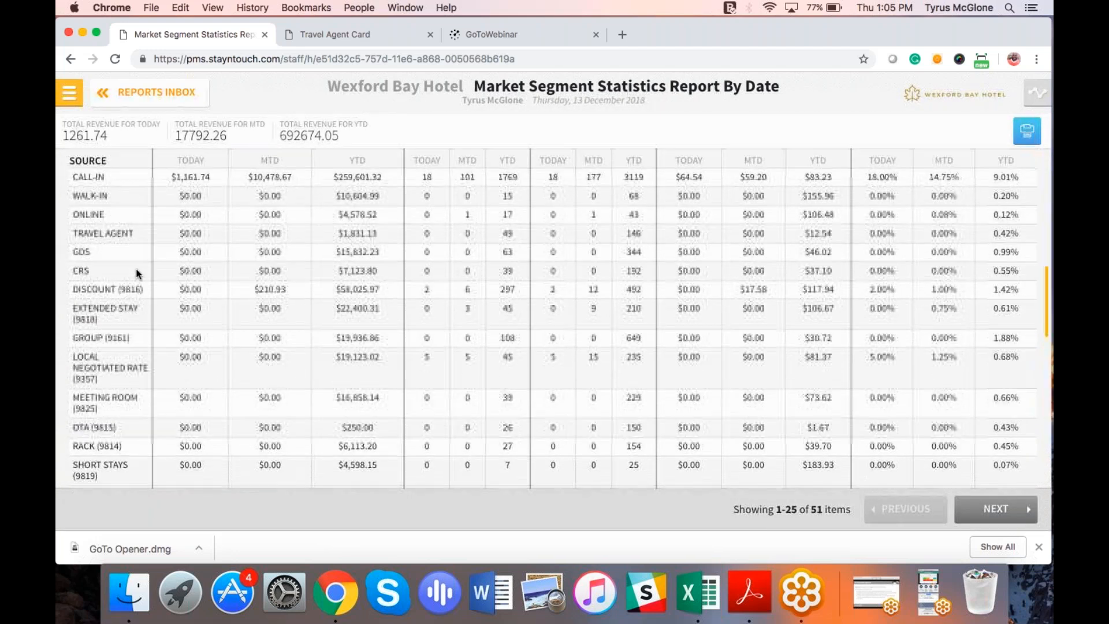
scroll(136, 268, down, 10)
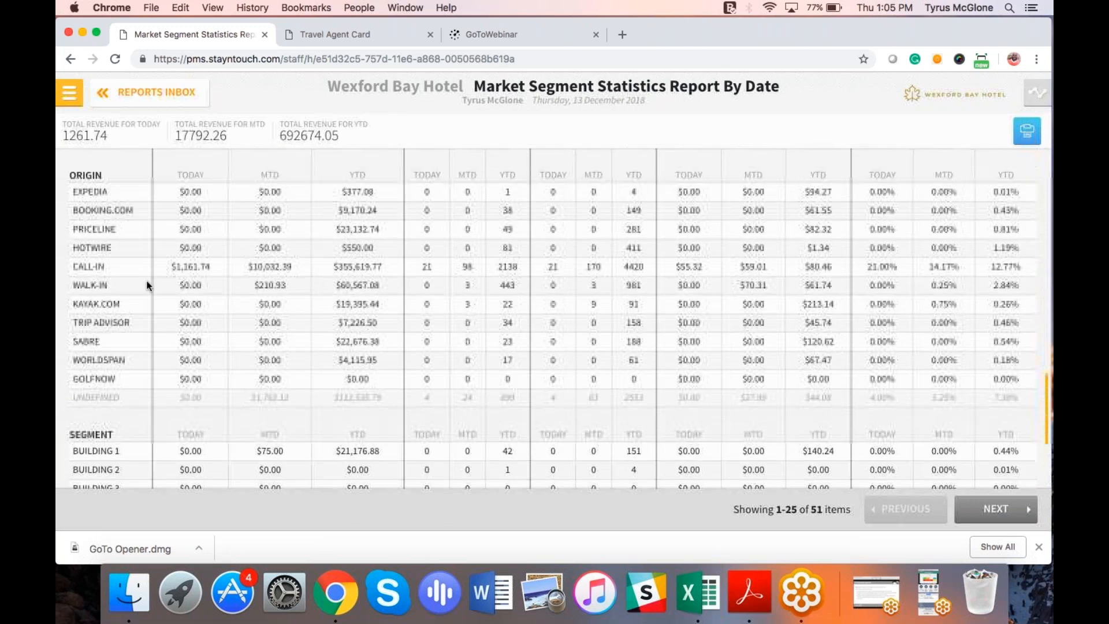
scroll(571, 432, up, 2)
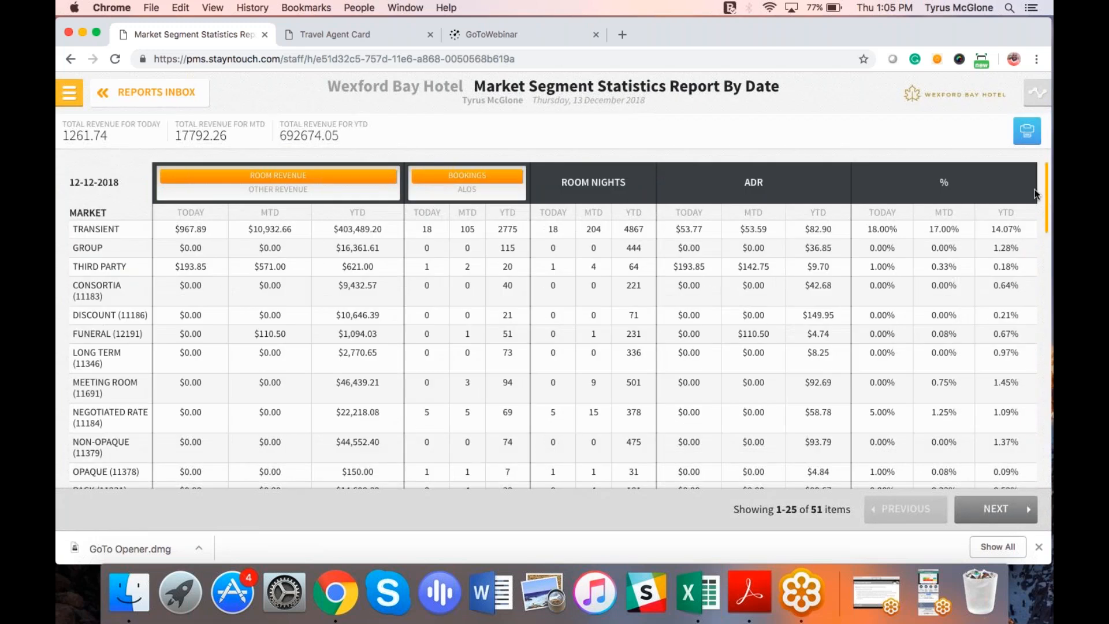
Preview the report for printing without printing it, and return to the Reports Inbox
click(1028, 132)
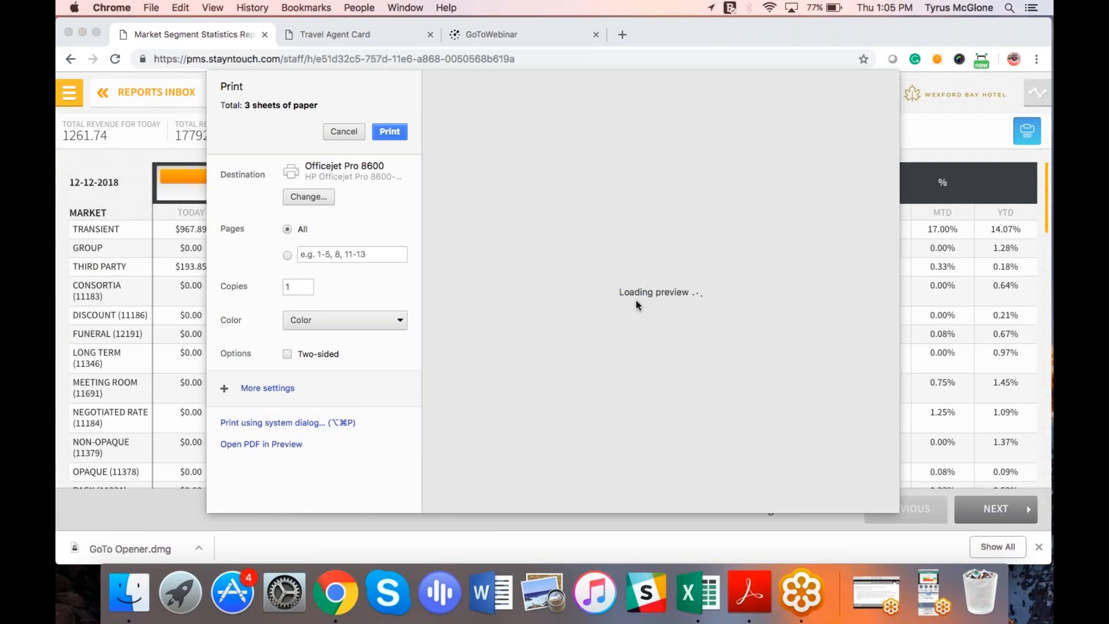
click(339, 133)
click(159, 97)
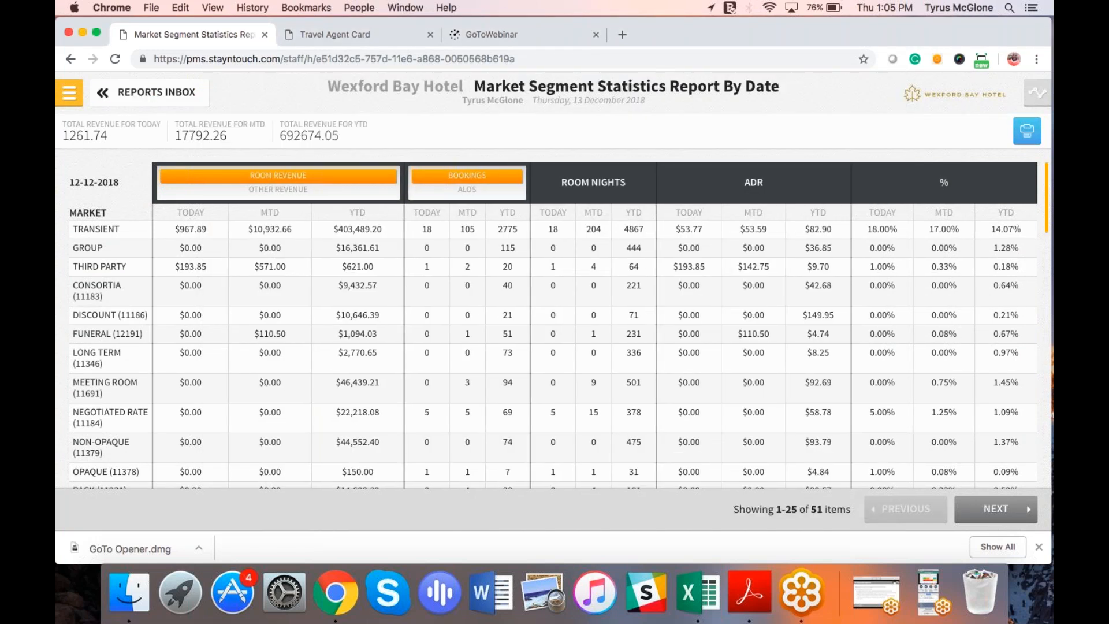
click(153, 97)
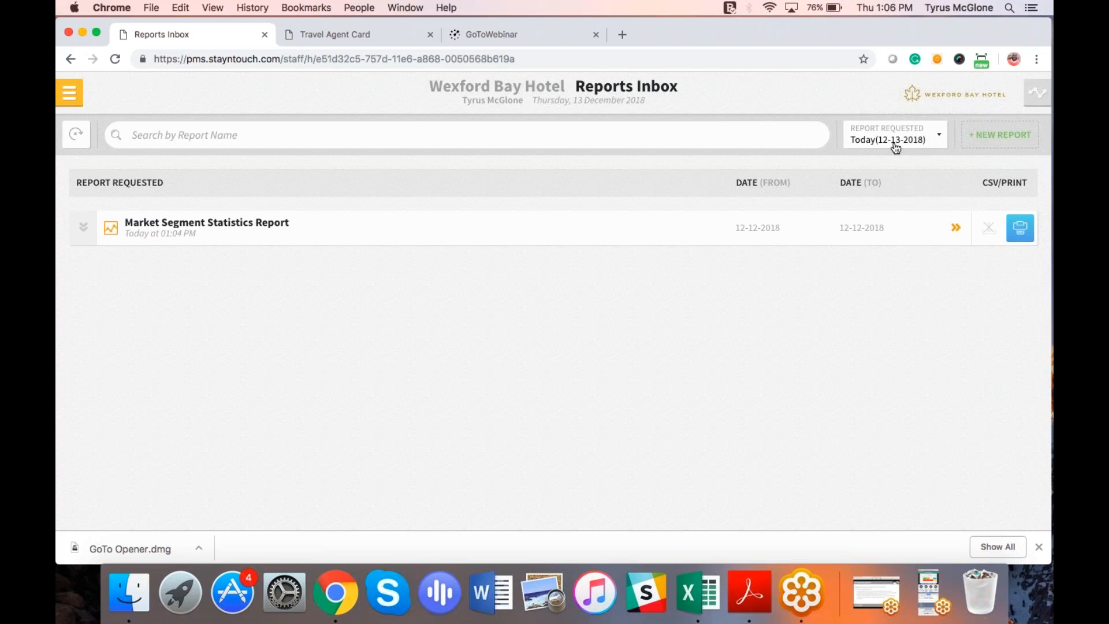
View the reports requested on 12-10-2018, 12-11-2018 and yesterday (12-12-2018) by changing the request date filter
click(933, 138)
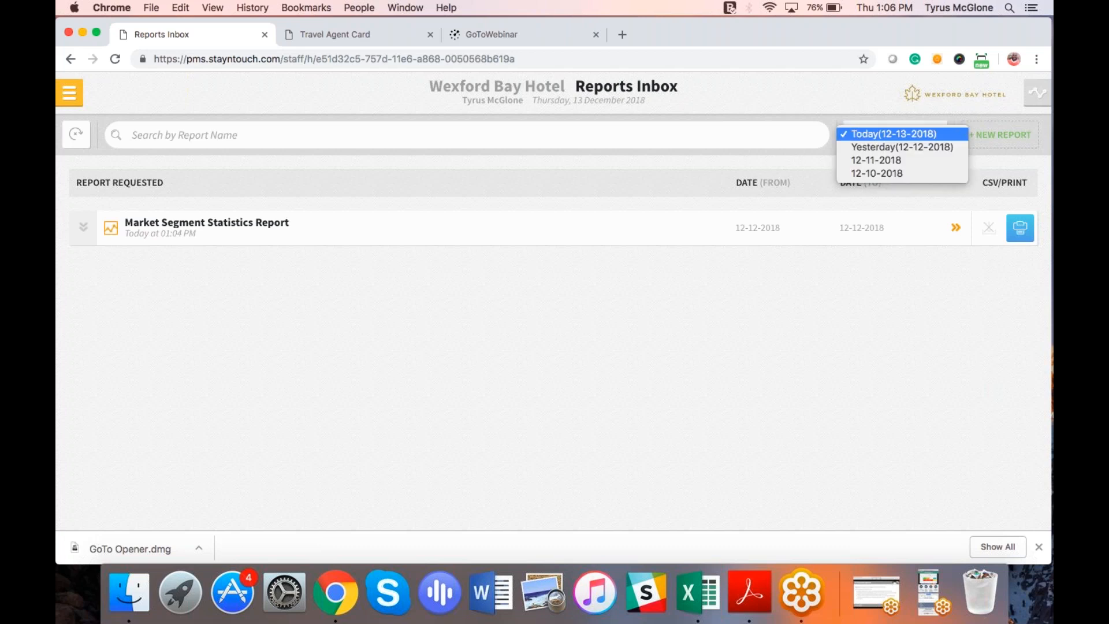
click(893, 174)
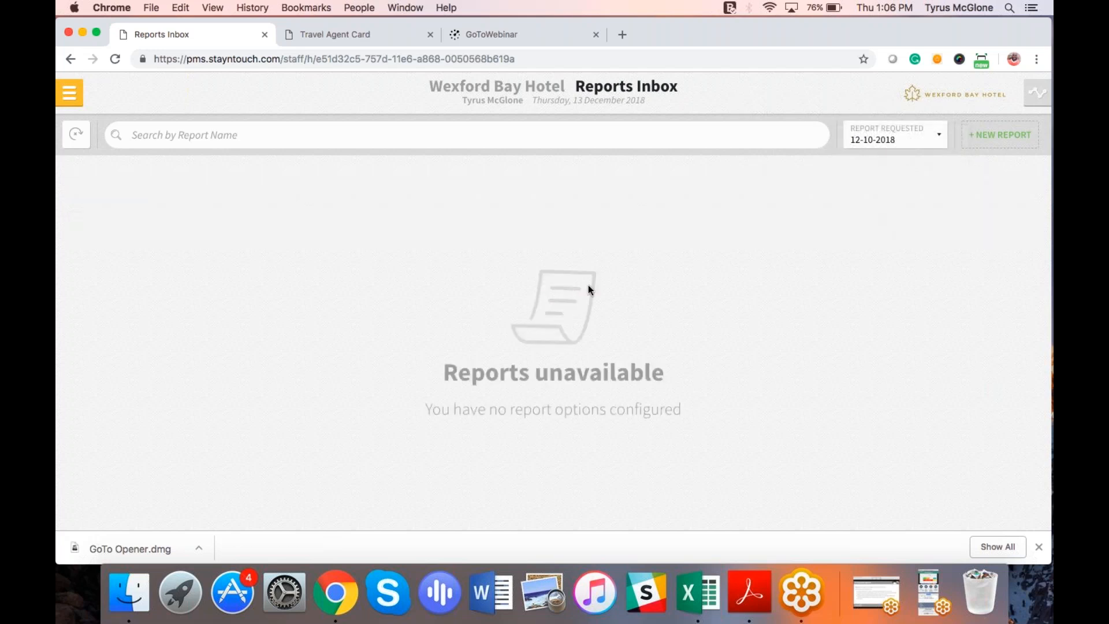
click(876, 142)
click(876, 122)
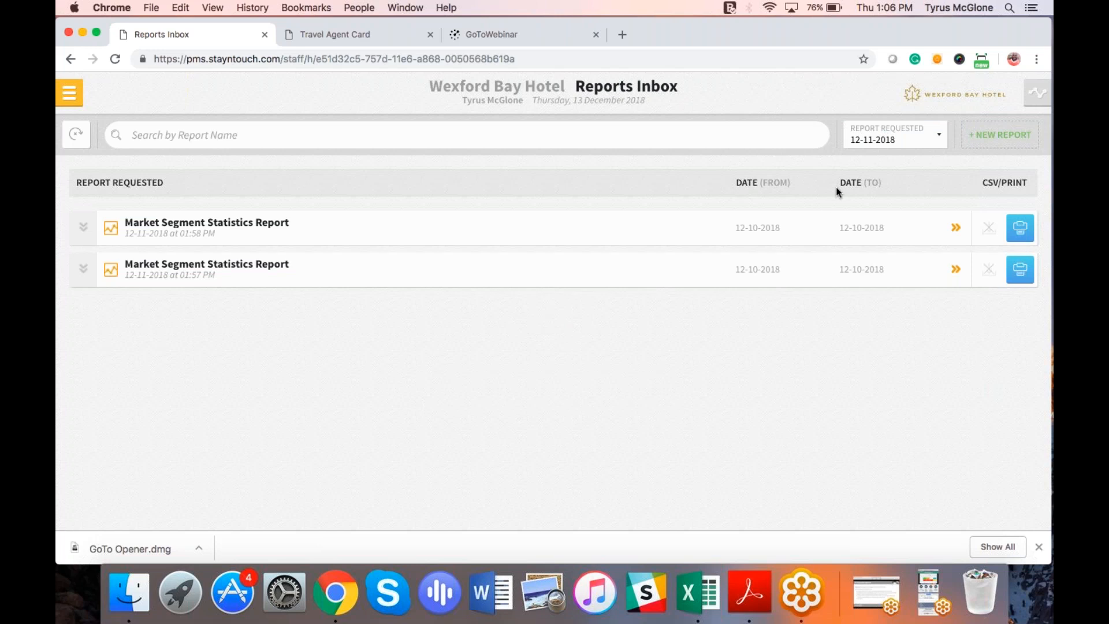
click(867, 141)
click(870, 123)
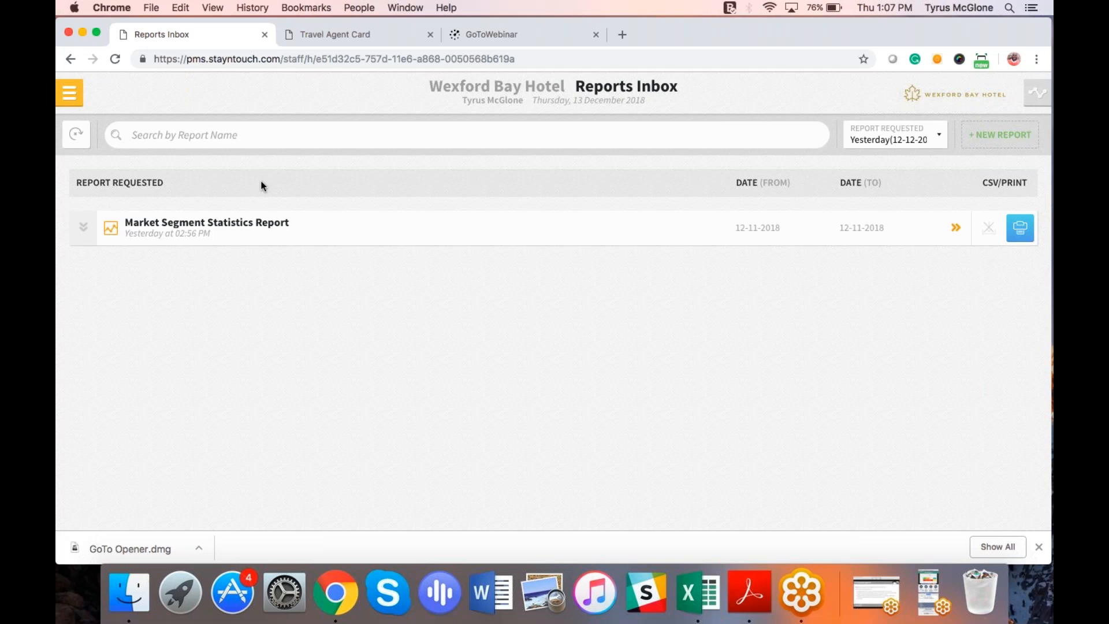
Return to the Manager Dashboard and open the stay card of the arriving guest booked in a junior suite
click(69, 93)
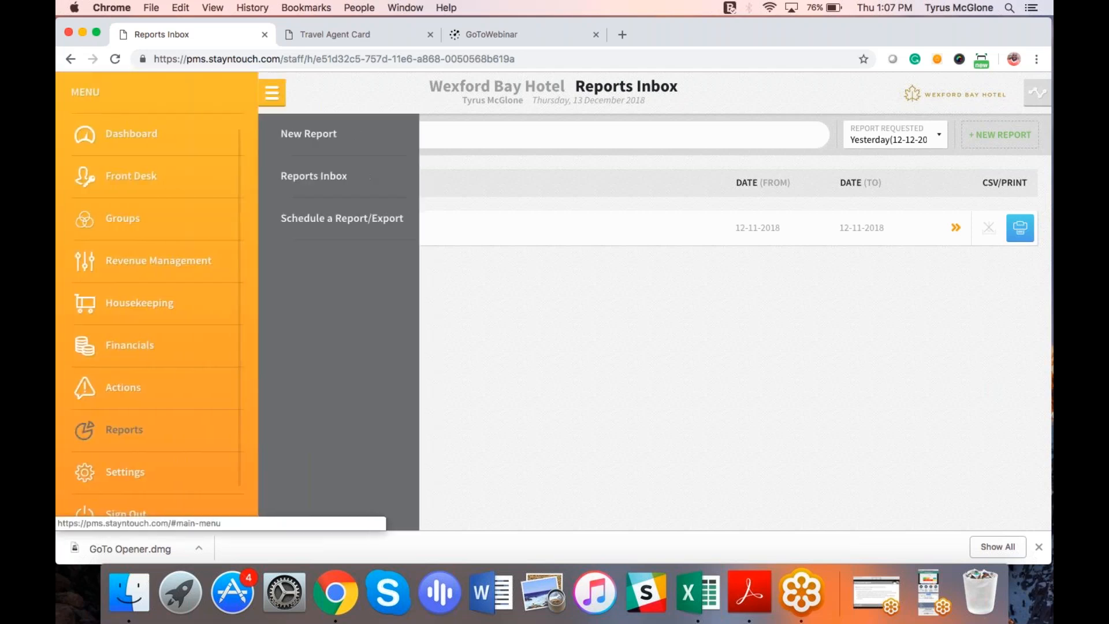
click(338, 178)
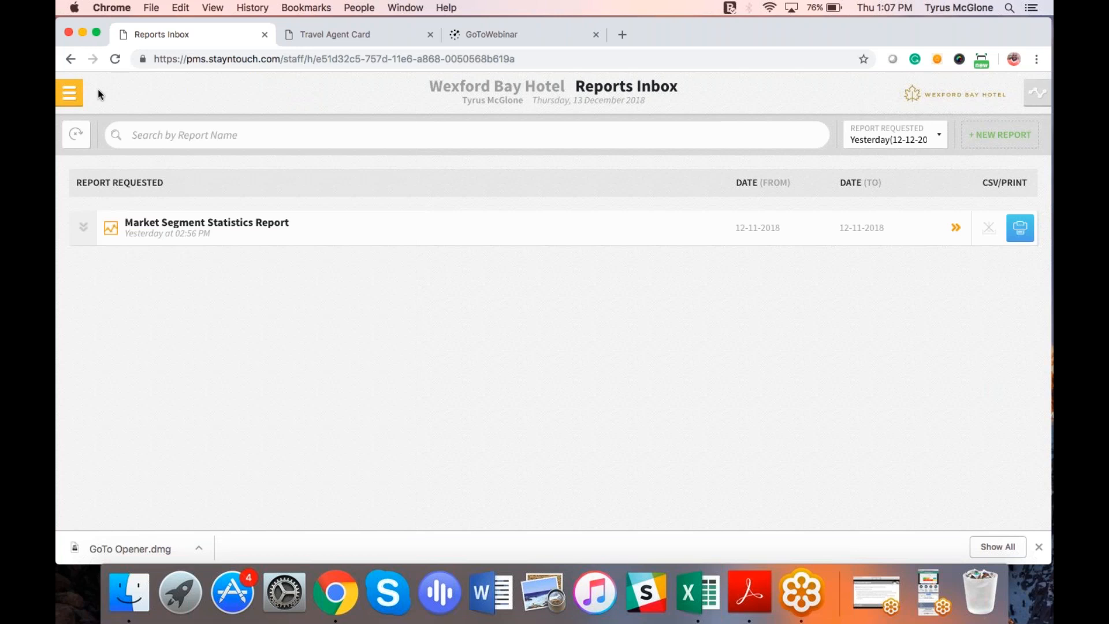
click(70, 93)
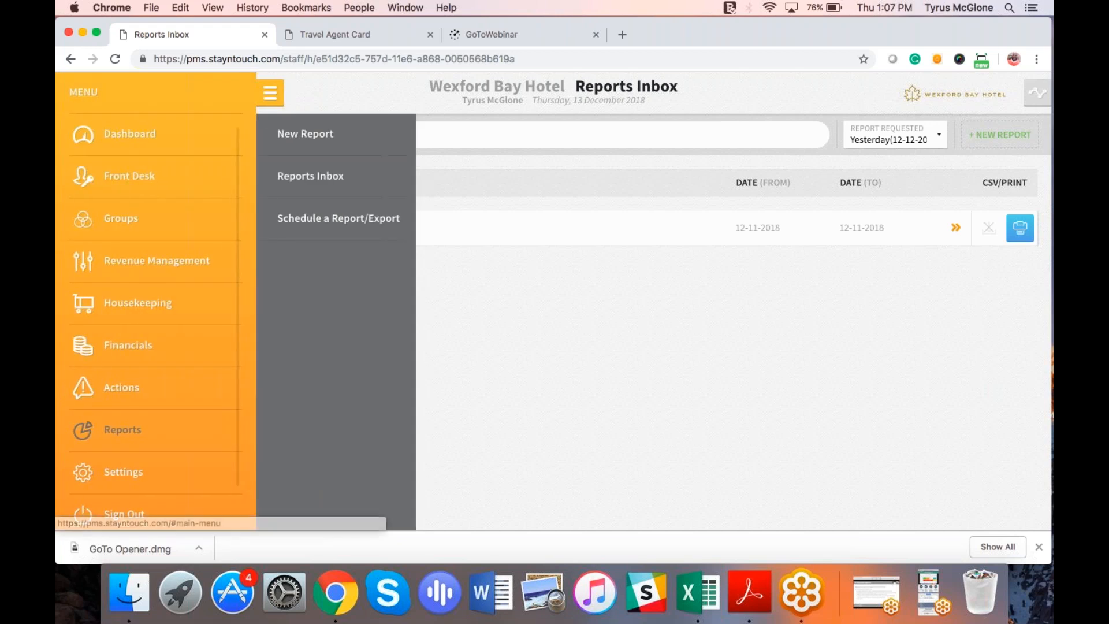
click(142, 126)
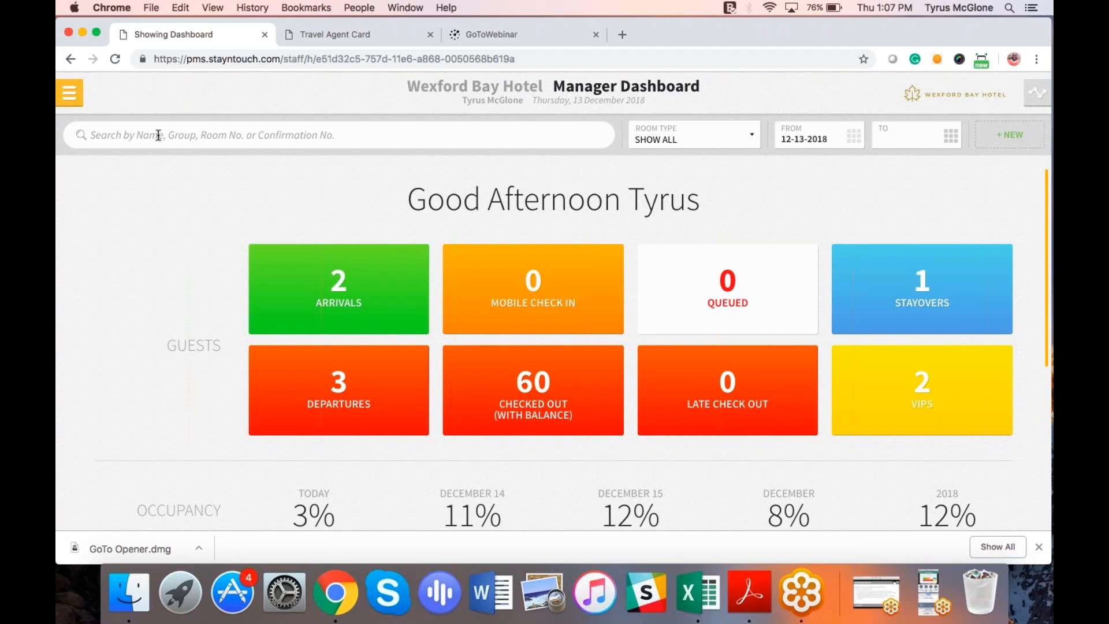
click(327, 272)
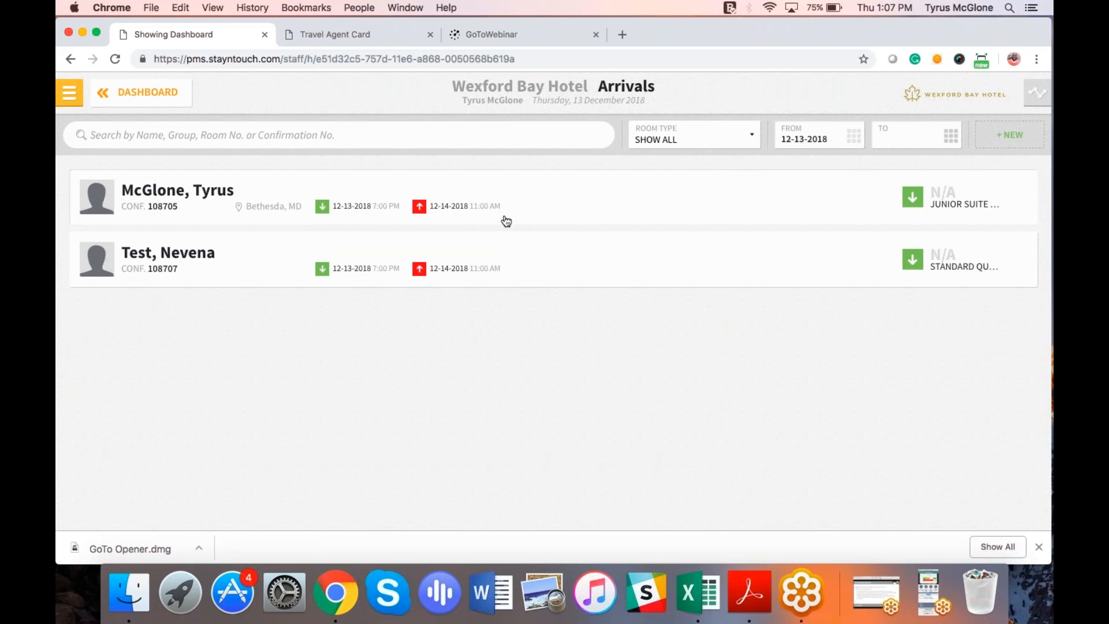
click(446, 219)
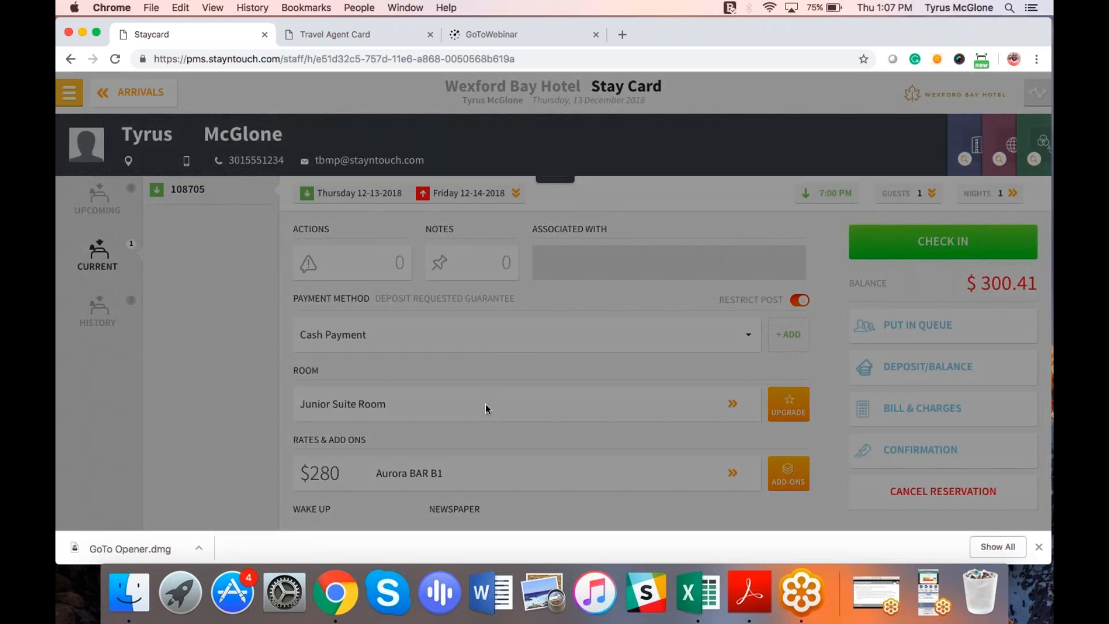
Change the reservation's room type to Standard Queen with no additional charge
click(525, 414)
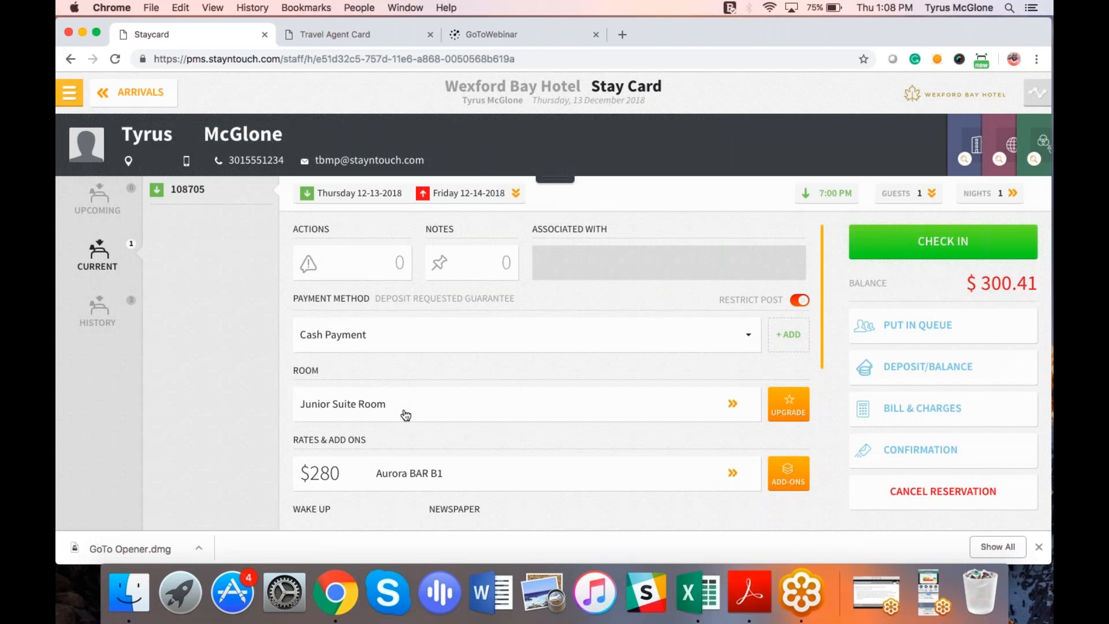
click(377, 408)
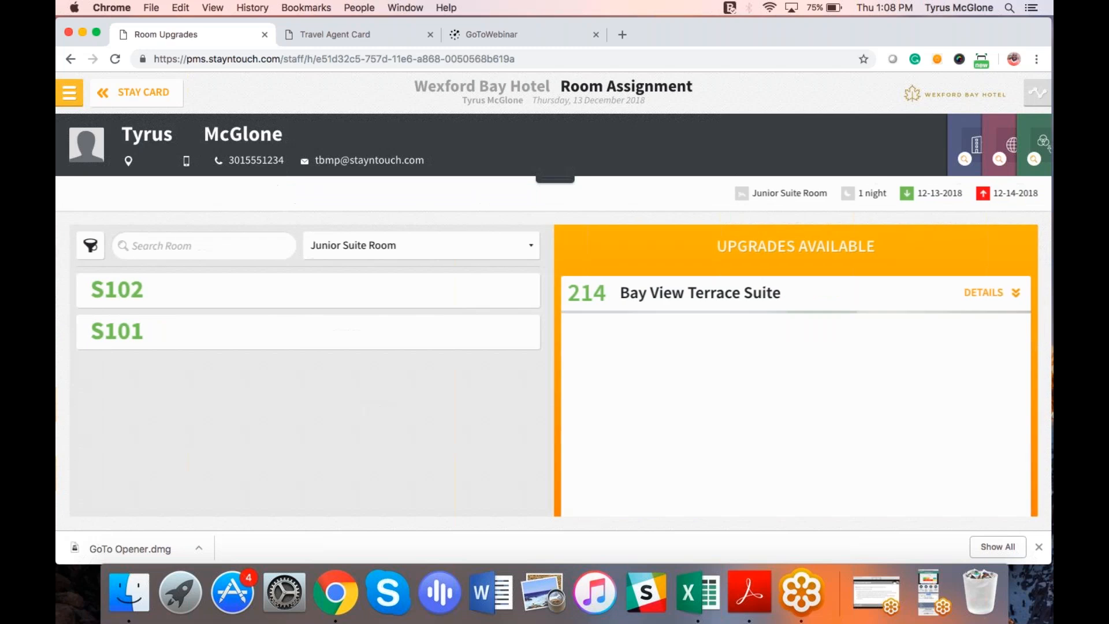
click(446, 253)
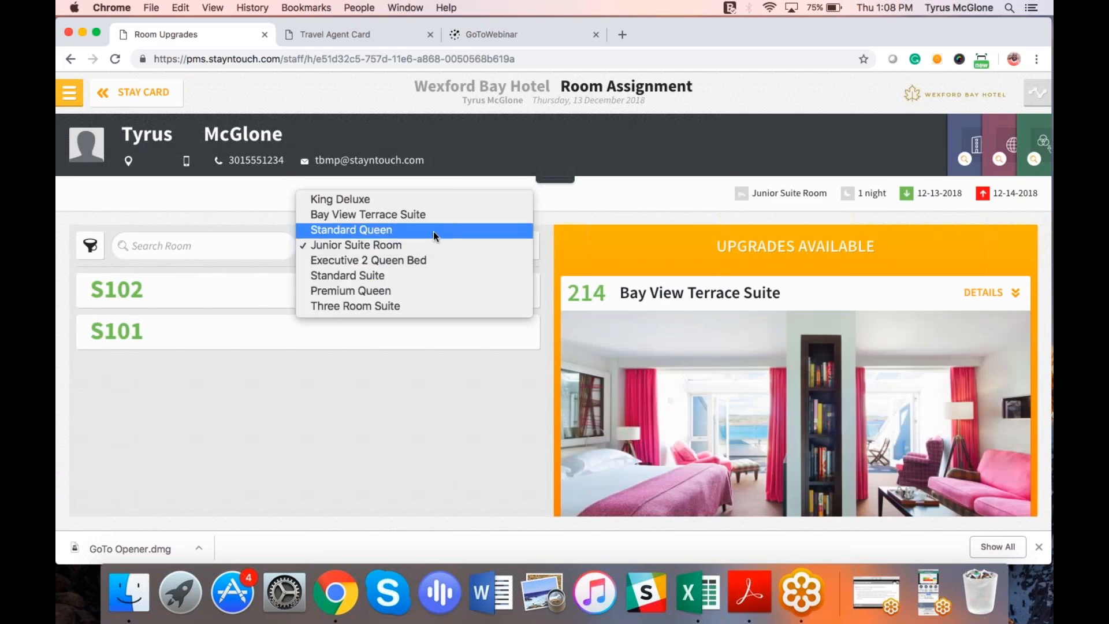
click(433, 231)
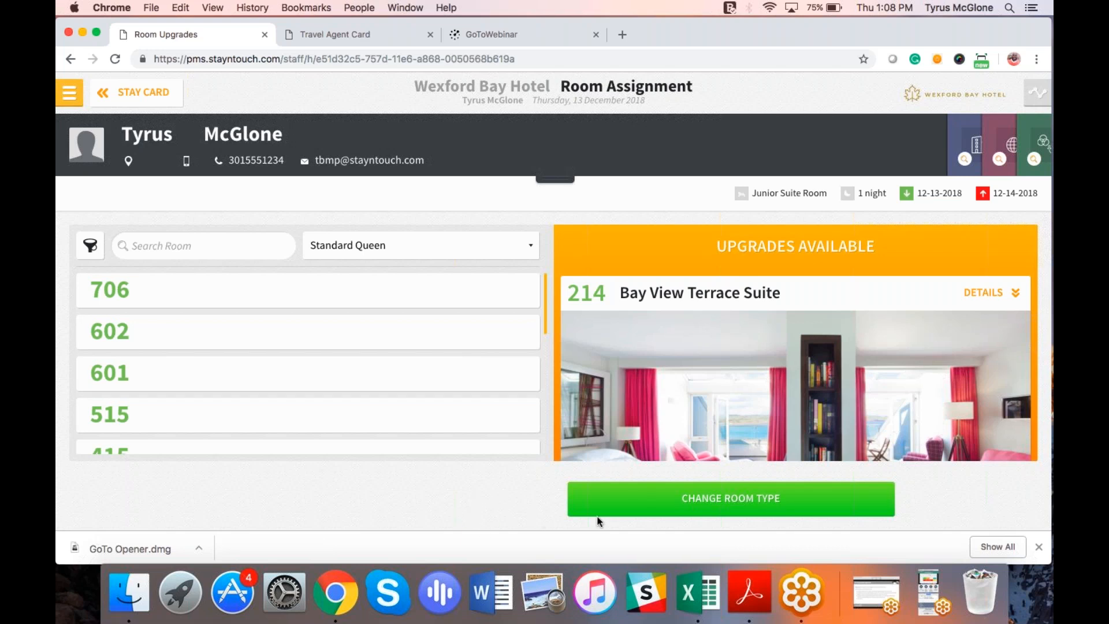
click(681, 503)
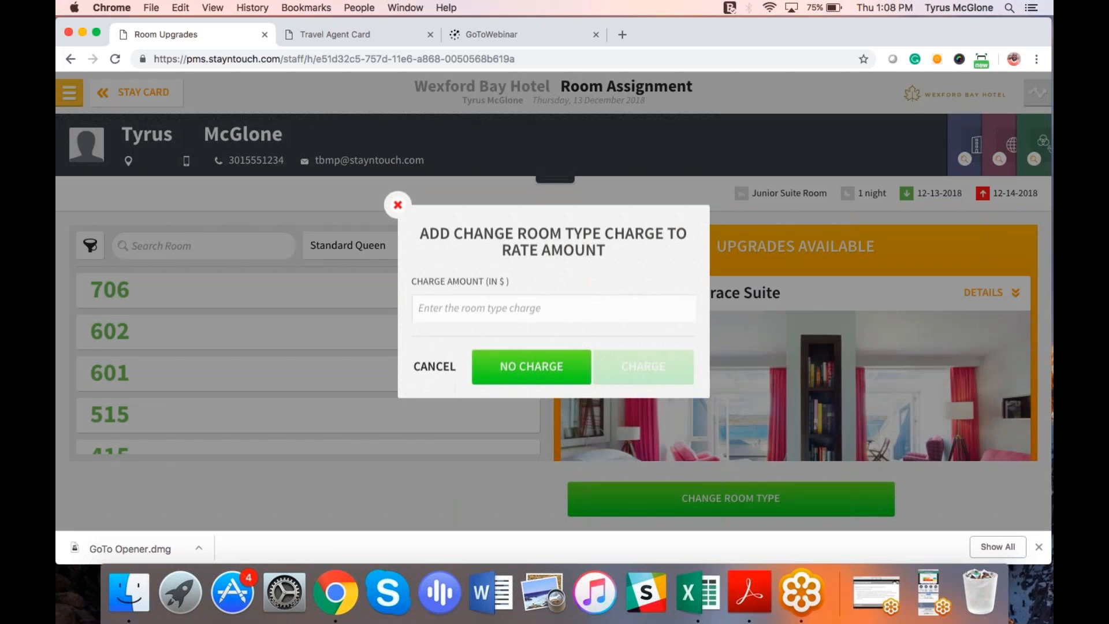
click(538, 371)
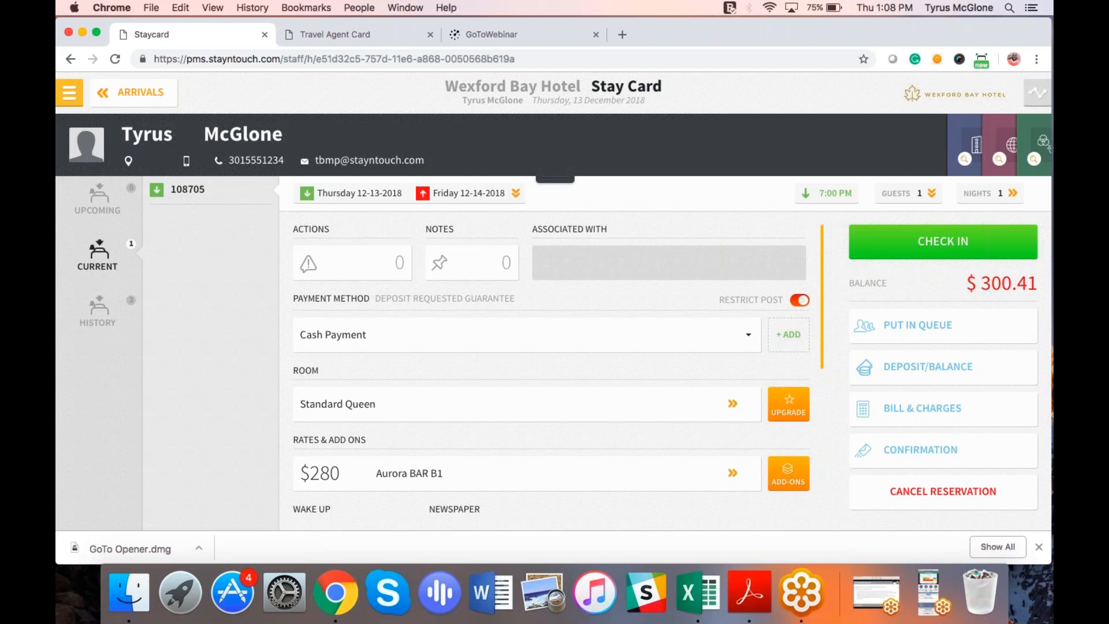
Switch to The James Hotel's browser session and open its Manager Dashboard
click(355, 37)
click(74, 92)
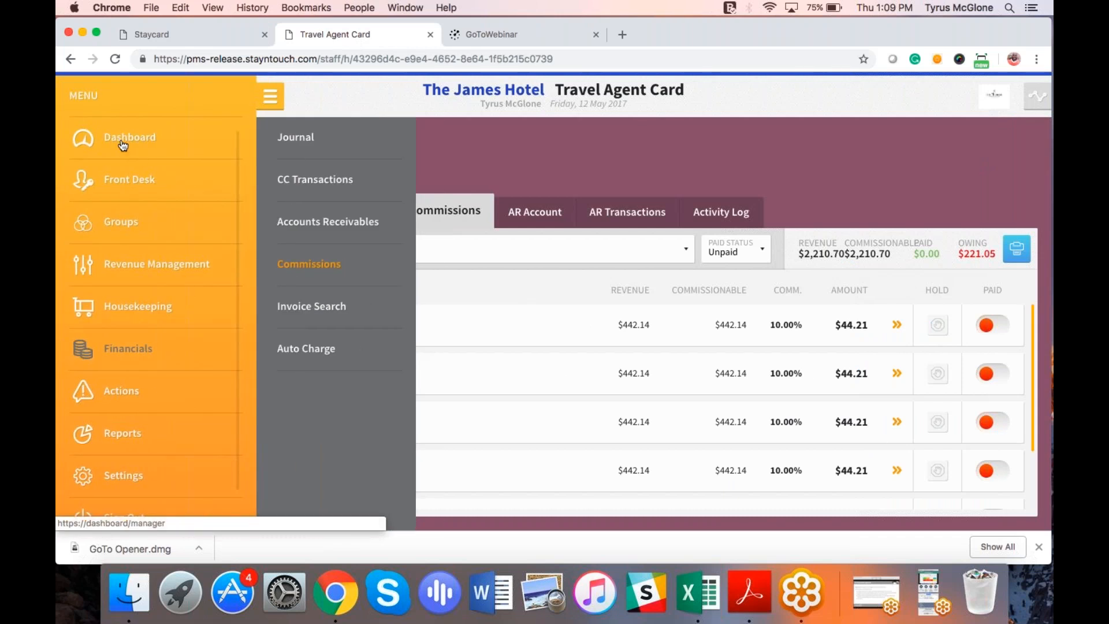
click(122, 143)
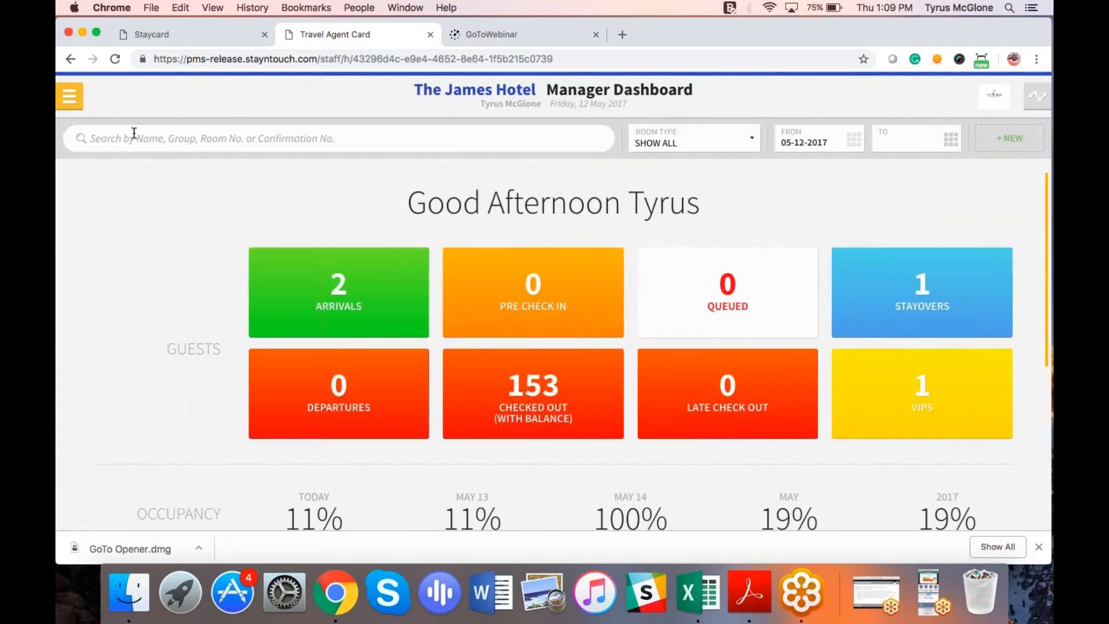
Open the hotel's travel agent Commissions and examine the unpaid commissionable reservations on the ABC Travel card
click(70, 100)
mouse_move(150, 354)
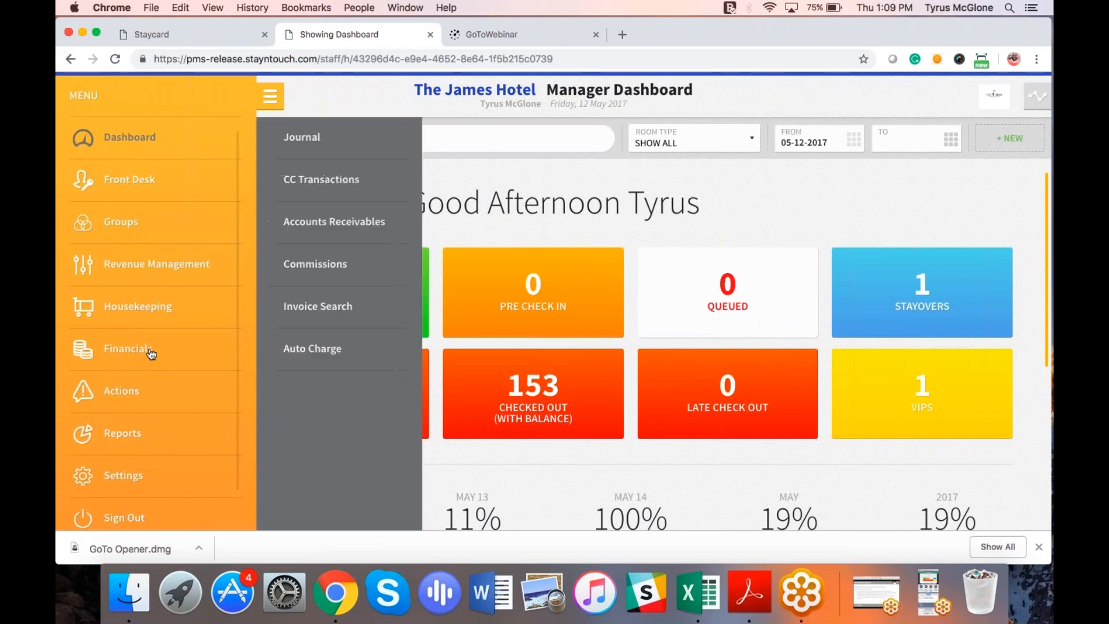
click(319, 269)
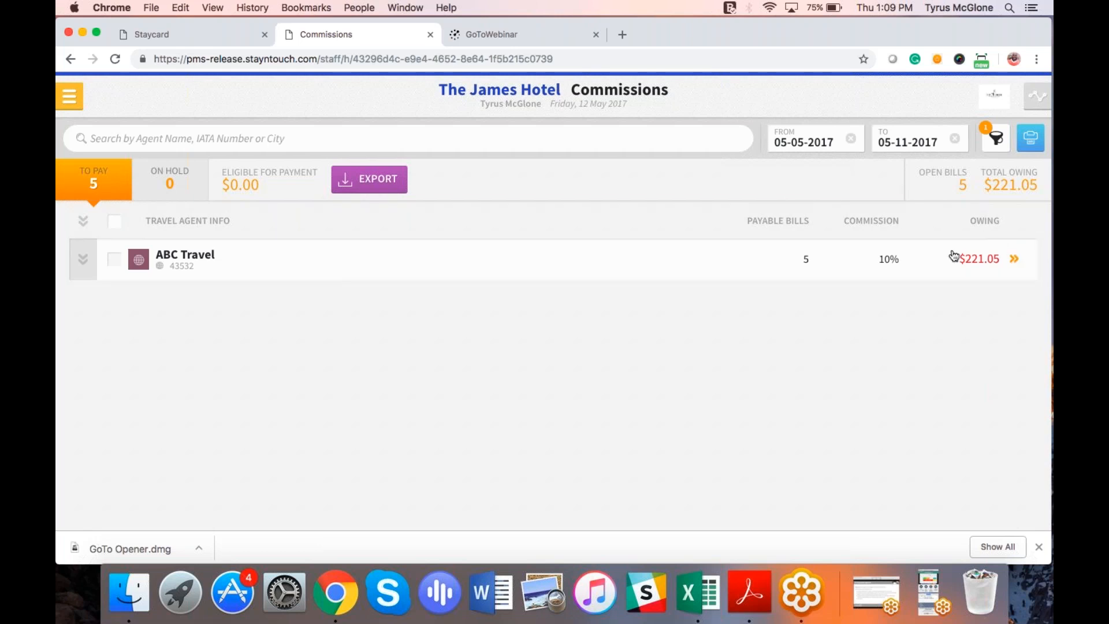
click(1015, 261)
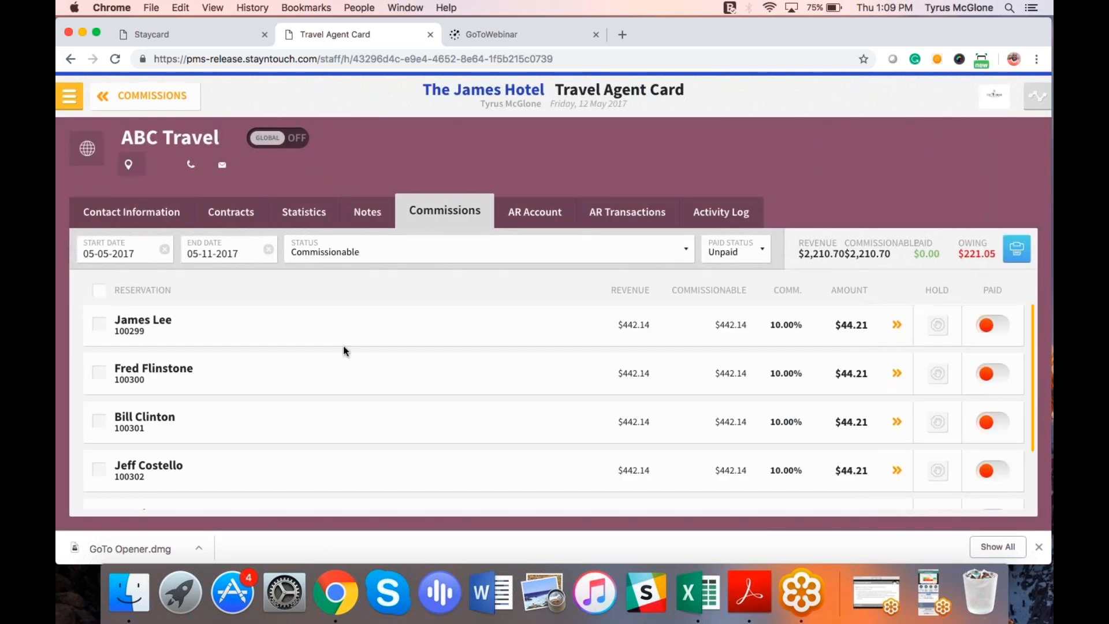
scroll(428, 393, down, 1)
scroll(624, 324, up, 1)
drag(648, 292, 608, 291)
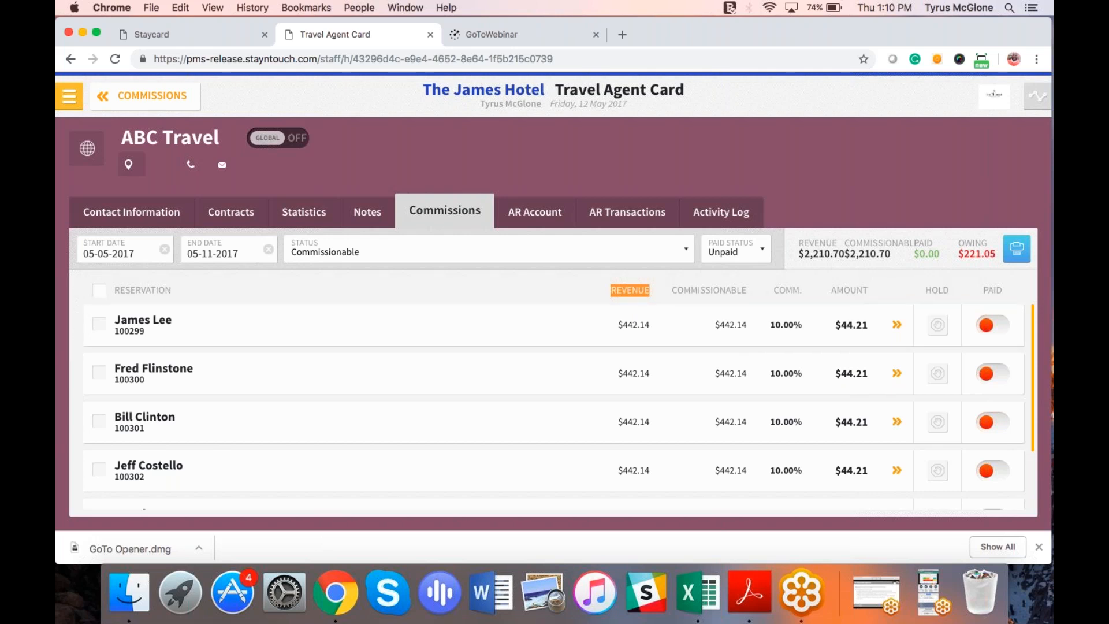
Open the list of rates in the Hotel Admin's Rates setup
click(70, 95)
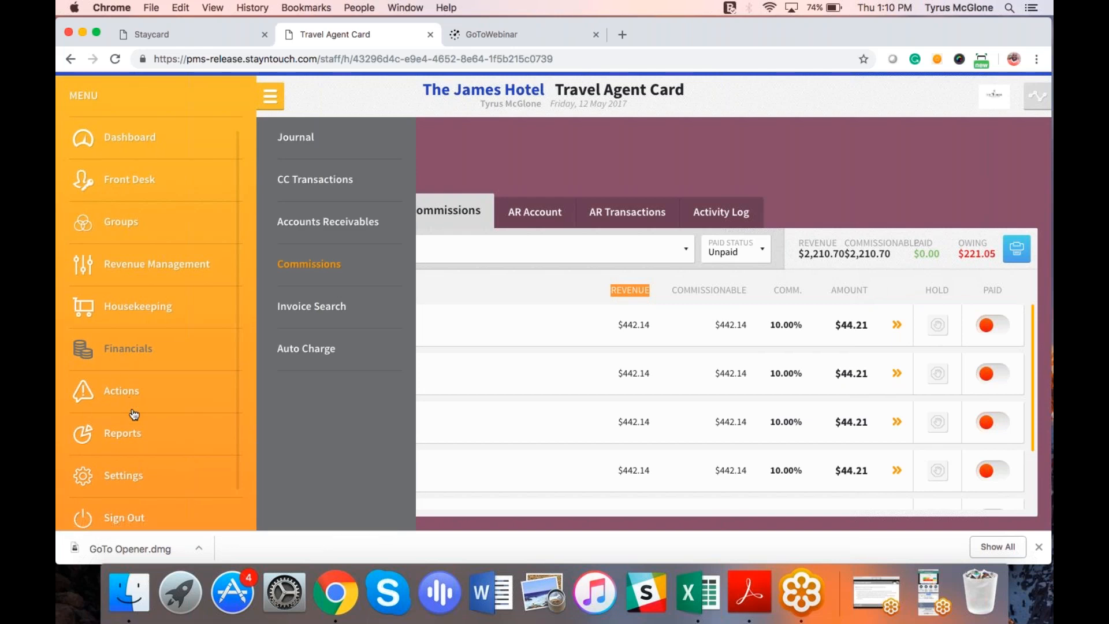
click(117, 476)
click(296, 180)
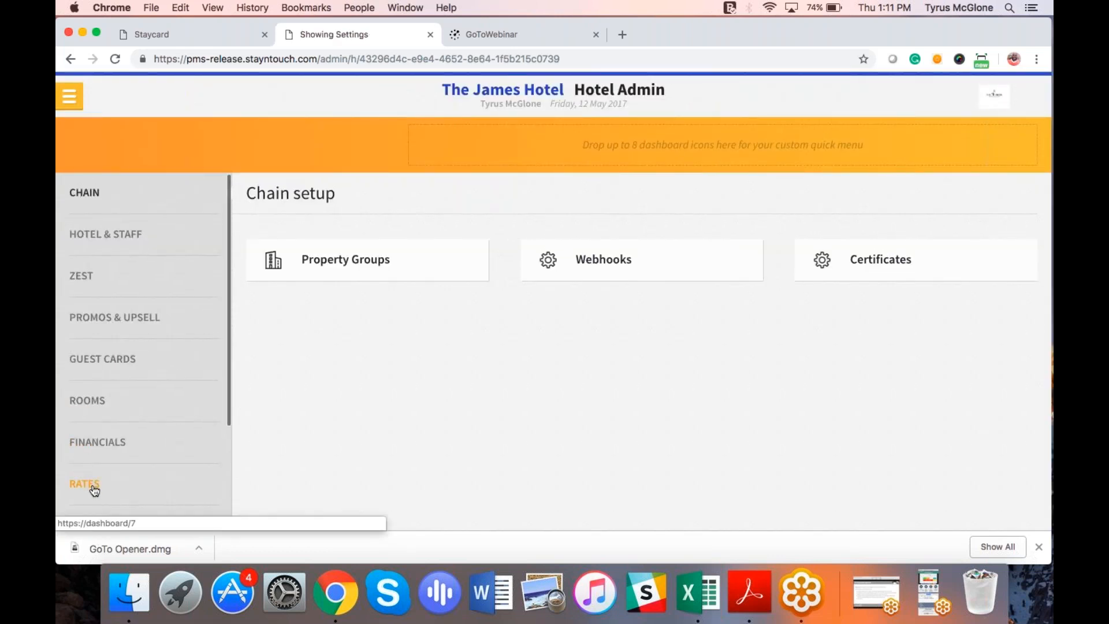
click(95, 490)
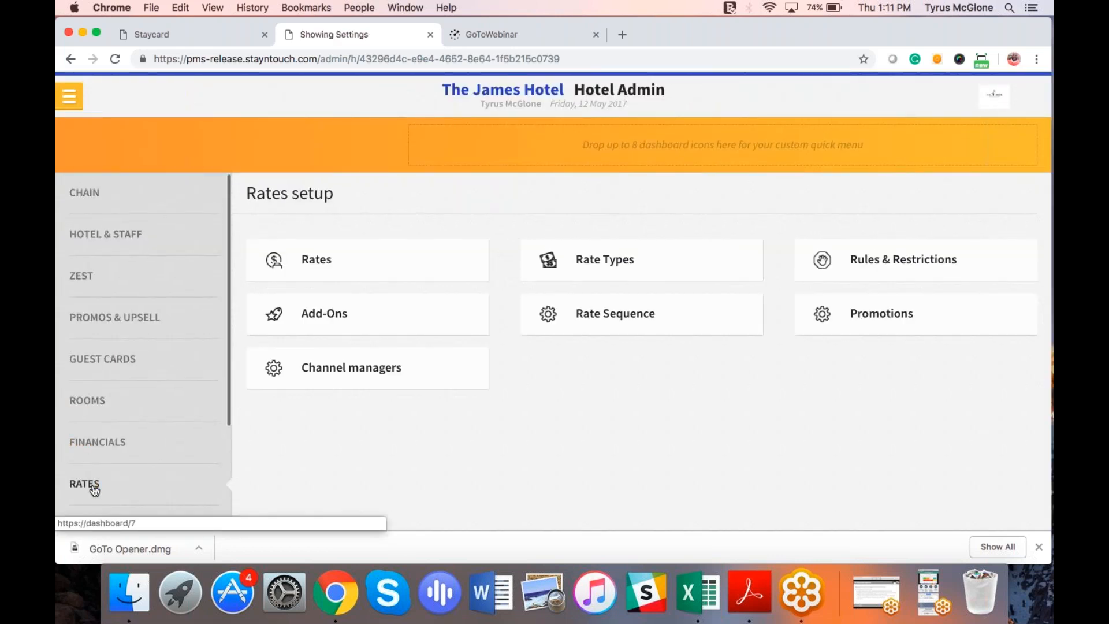
click(323, 260)
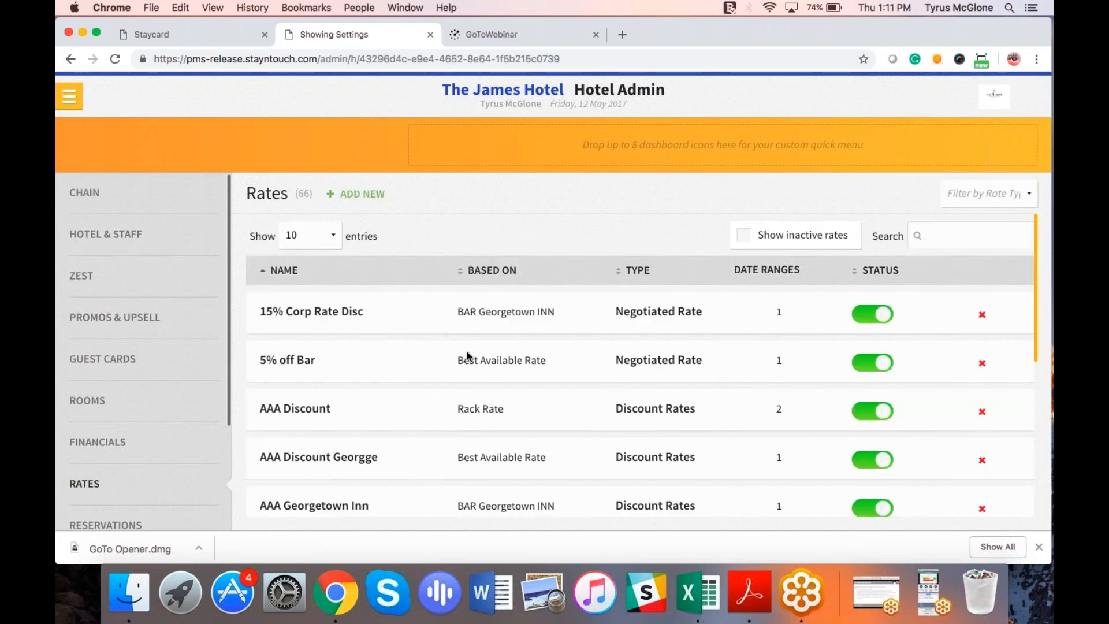
Find the BAR Prepaid Commissions rate on the second page of the rates list and open it
scroll(469, 356, down, 5)
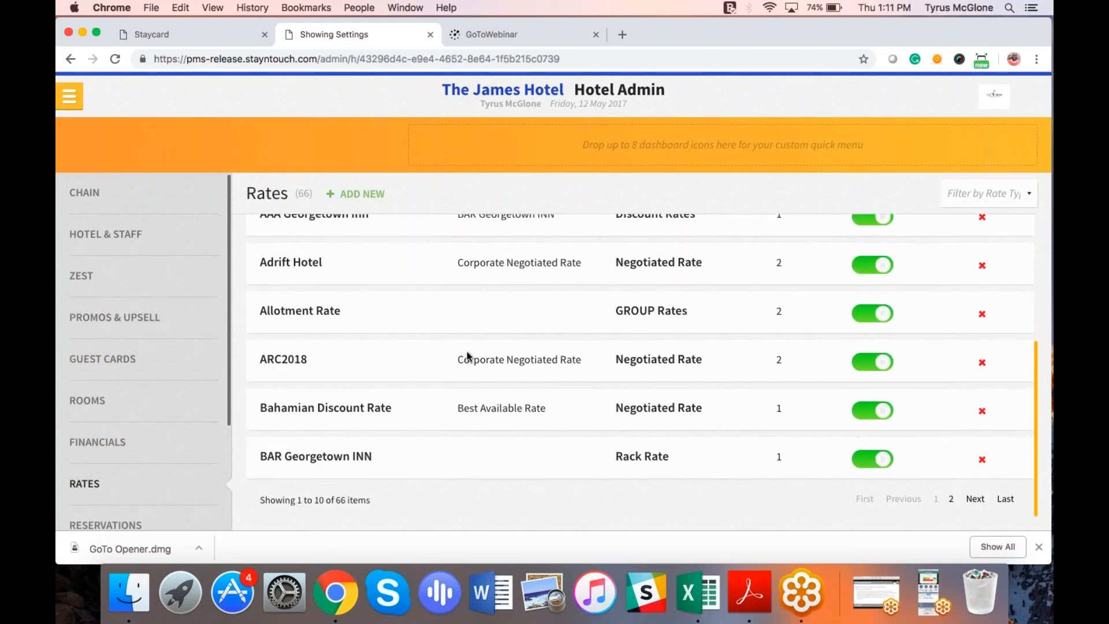
click(976, 501)
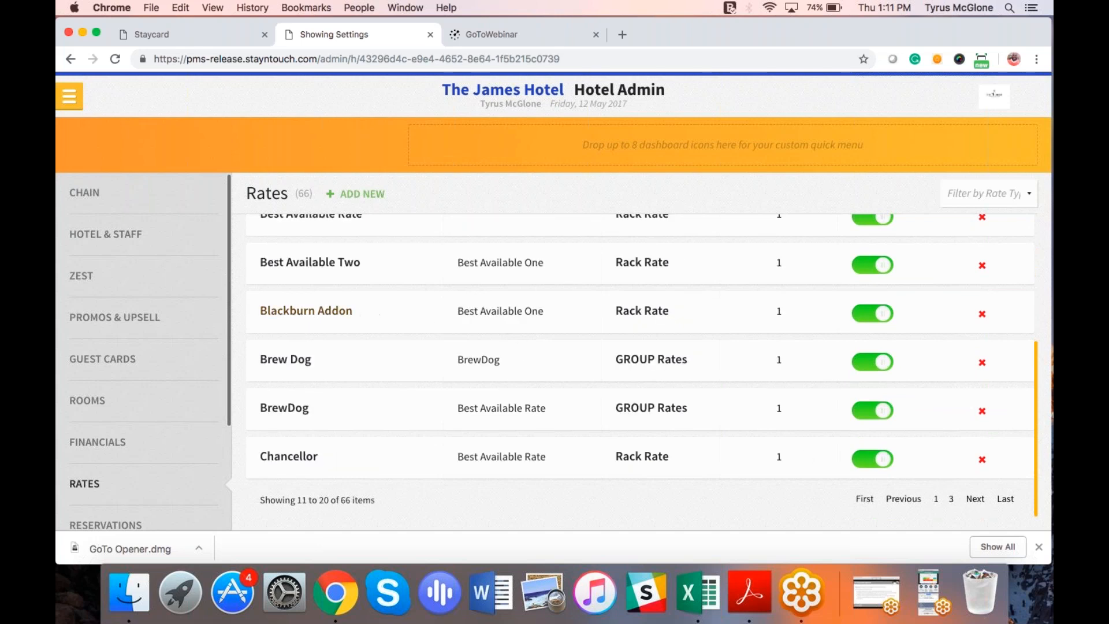
scroll(358, 331, up, 5)
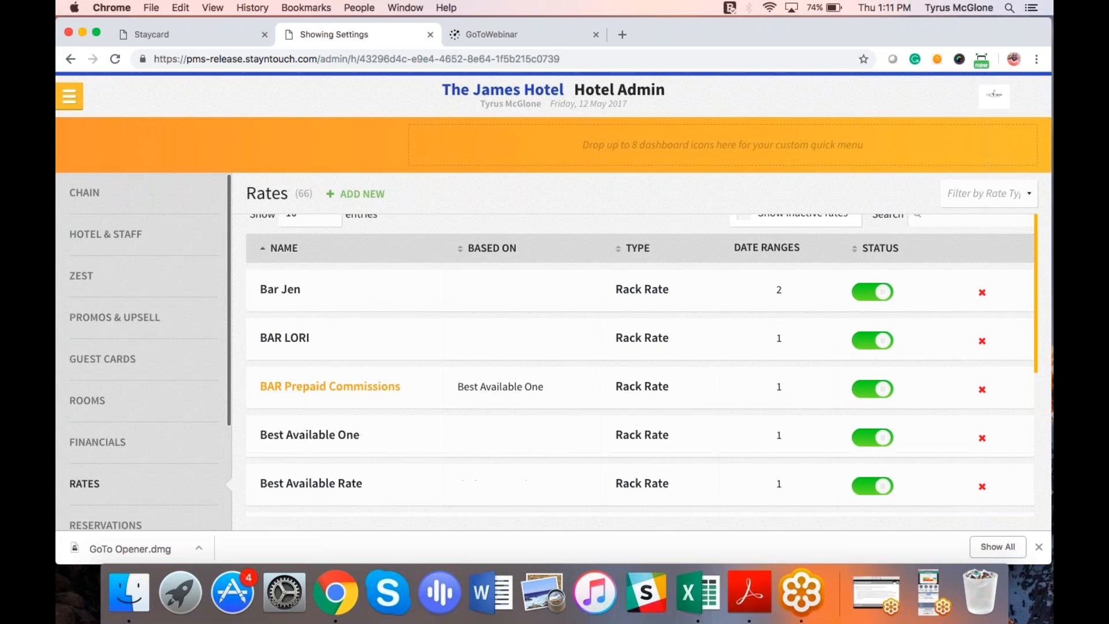
scroll(358, 330, down, 1)
click(338, 339)
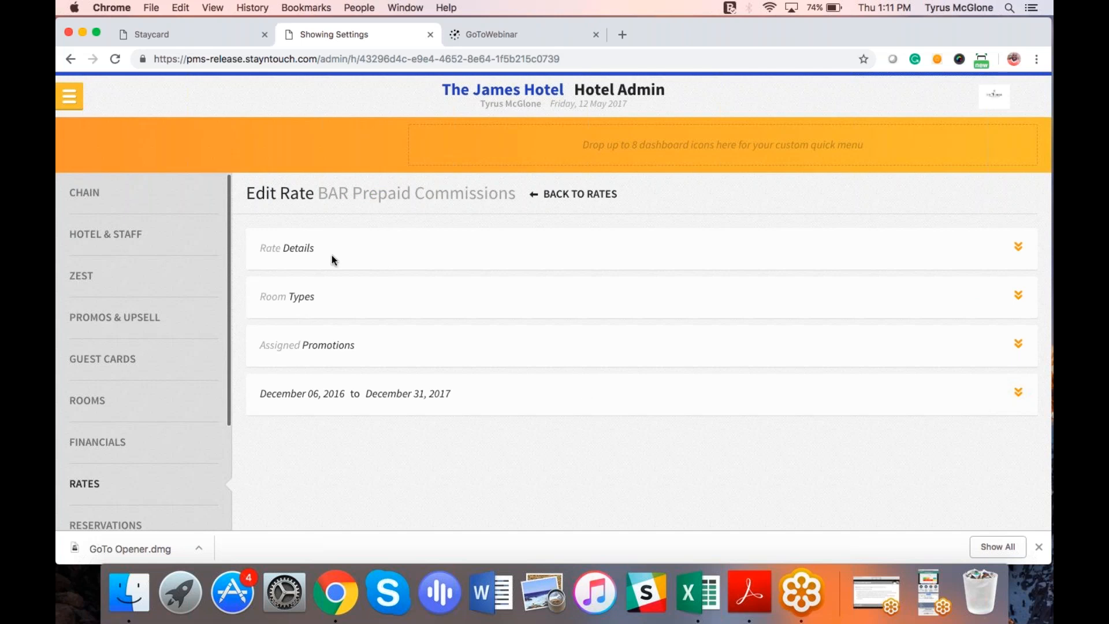
Examine the rate details and the commission, prepaid and charge code settings of the BAR Prepaid Commissions rate
click(307, 248)
scroll(579, 341, down, 5)
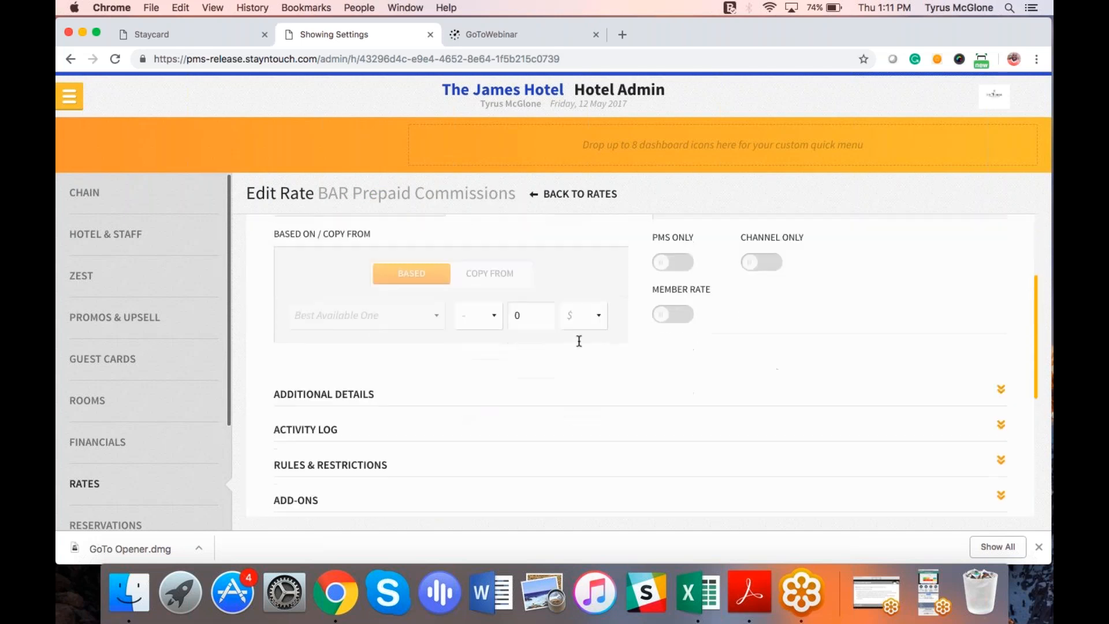
click(331, 380)
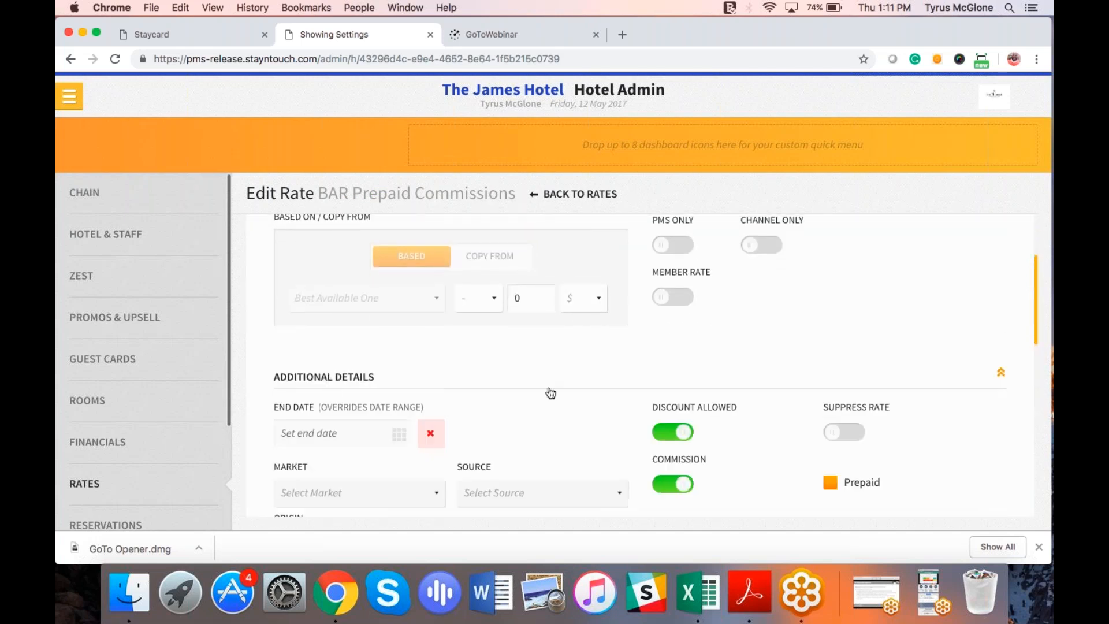
scroll(573, 393, up, 3)
scroll(573, 393, up, 2)
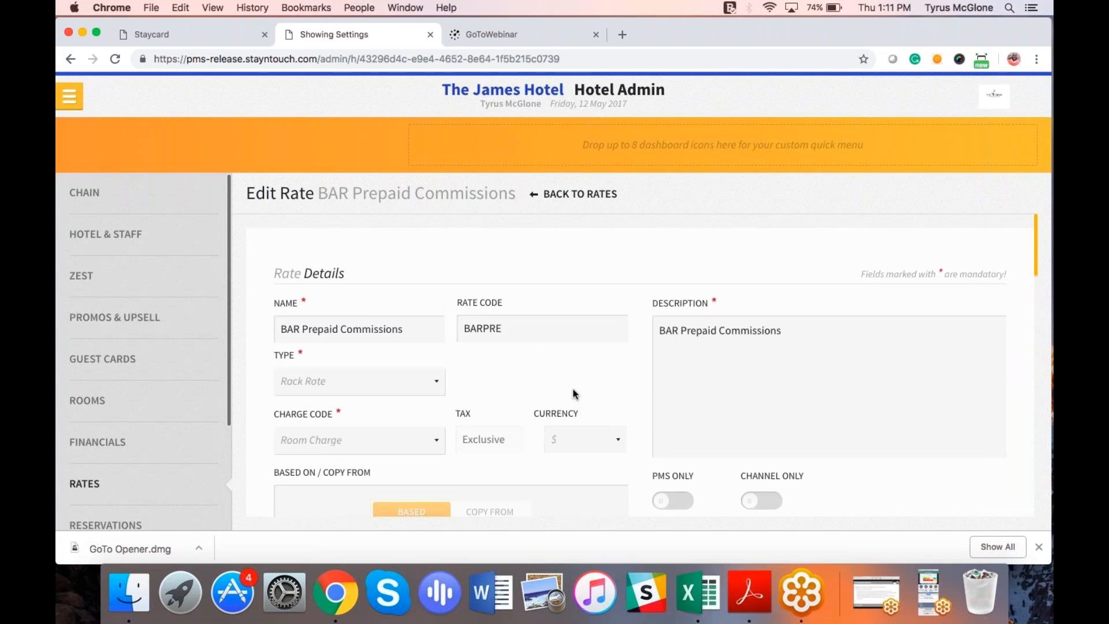
scroll(578, 351, down, 5)
scroll(578, 351, down, 2)
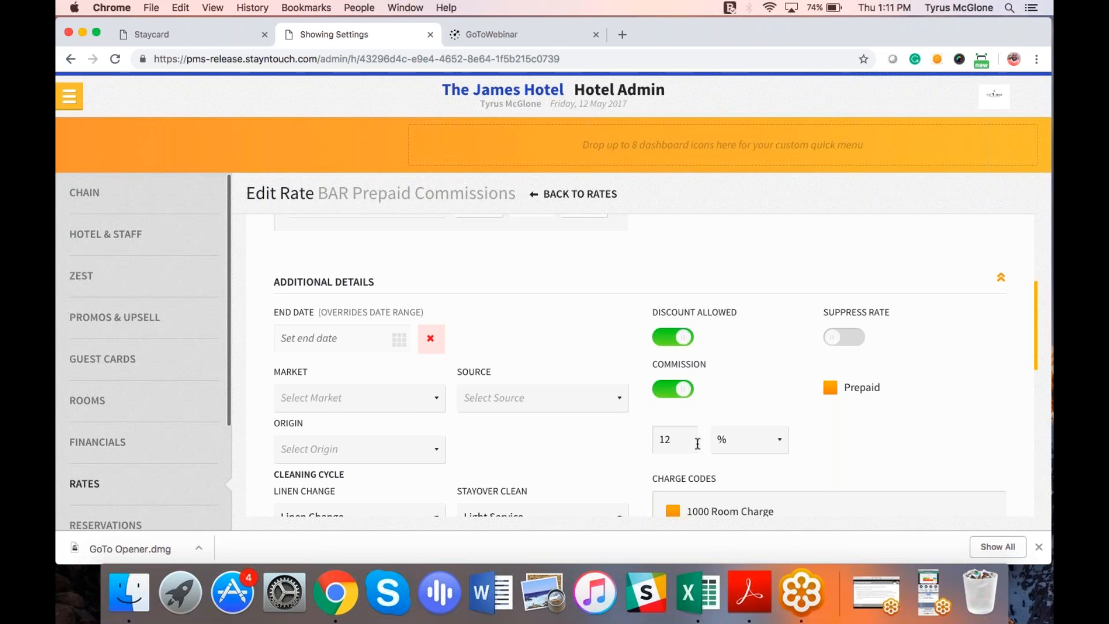
scroll(697, 443, down, 5)
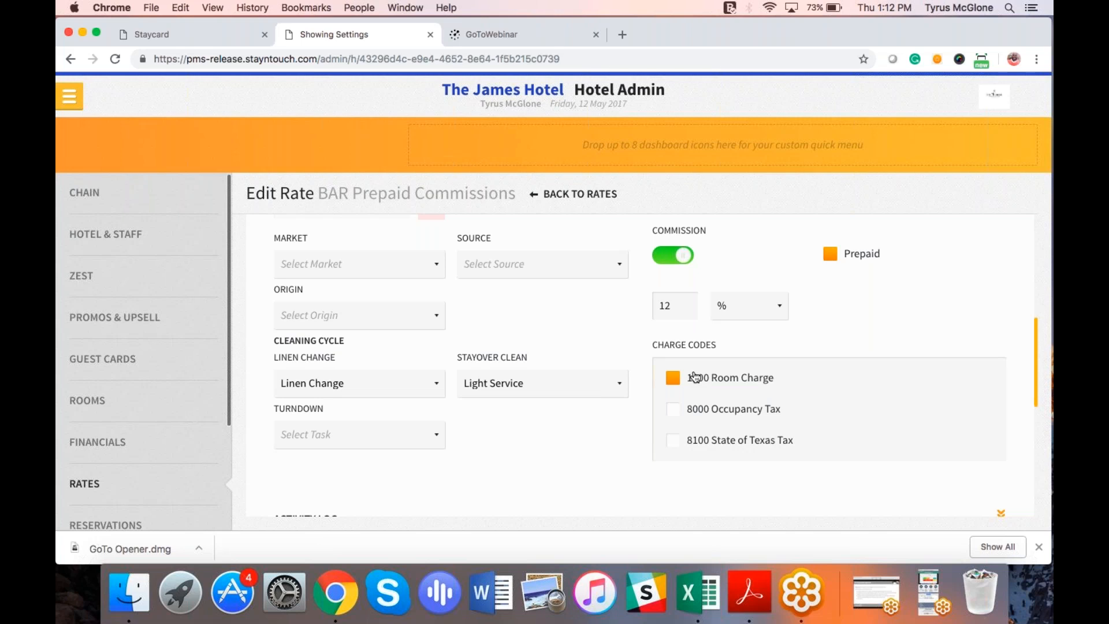
Look over the Financials options and return to the Manager Dashboard
click(72, 102)
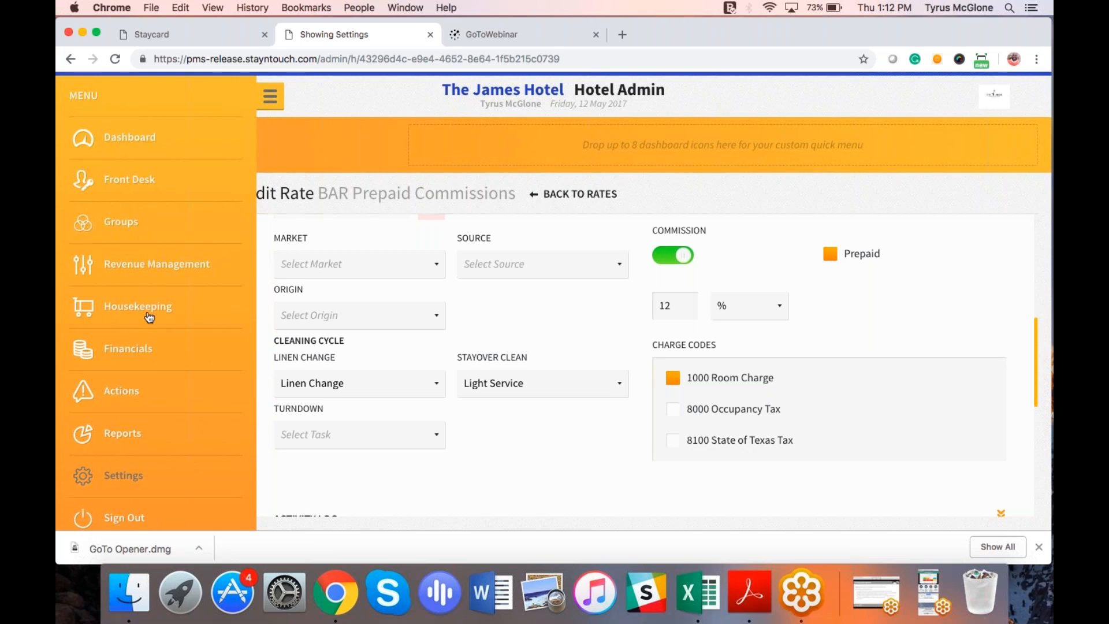
click(145, 352)
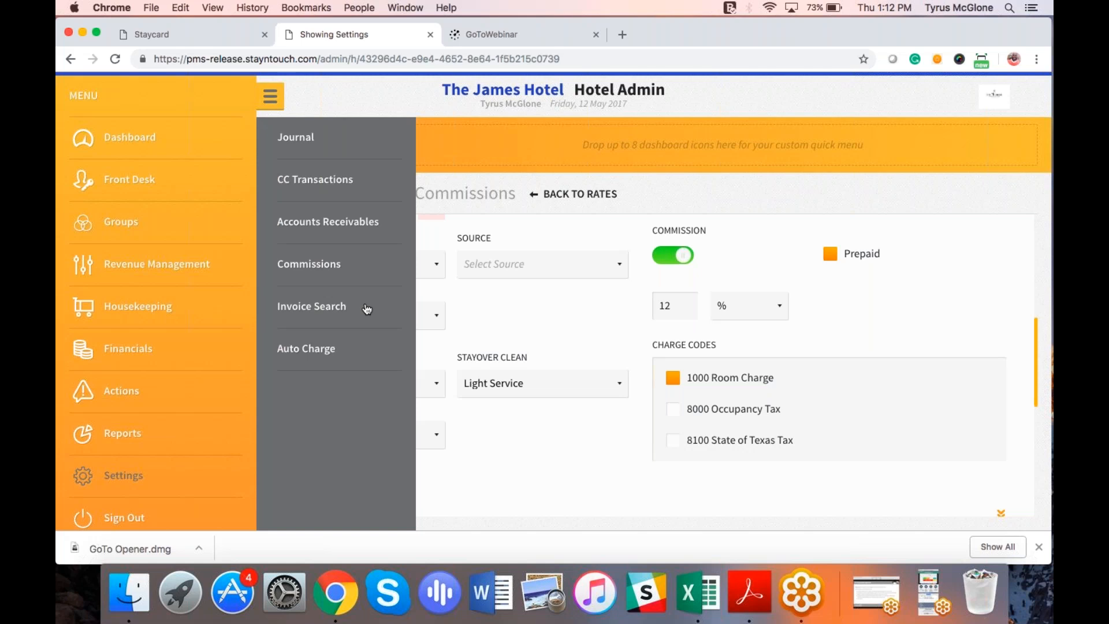
click(115, 143)
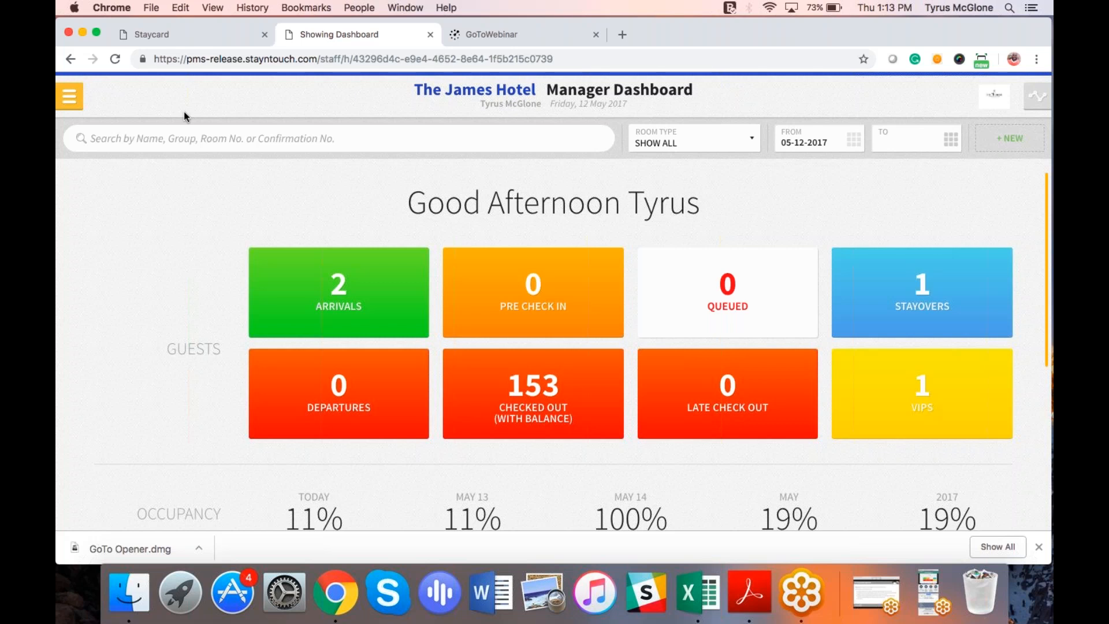
Open the ARC2018 negotiated rate from the rates list in Hotel Admin
click(68, 97)
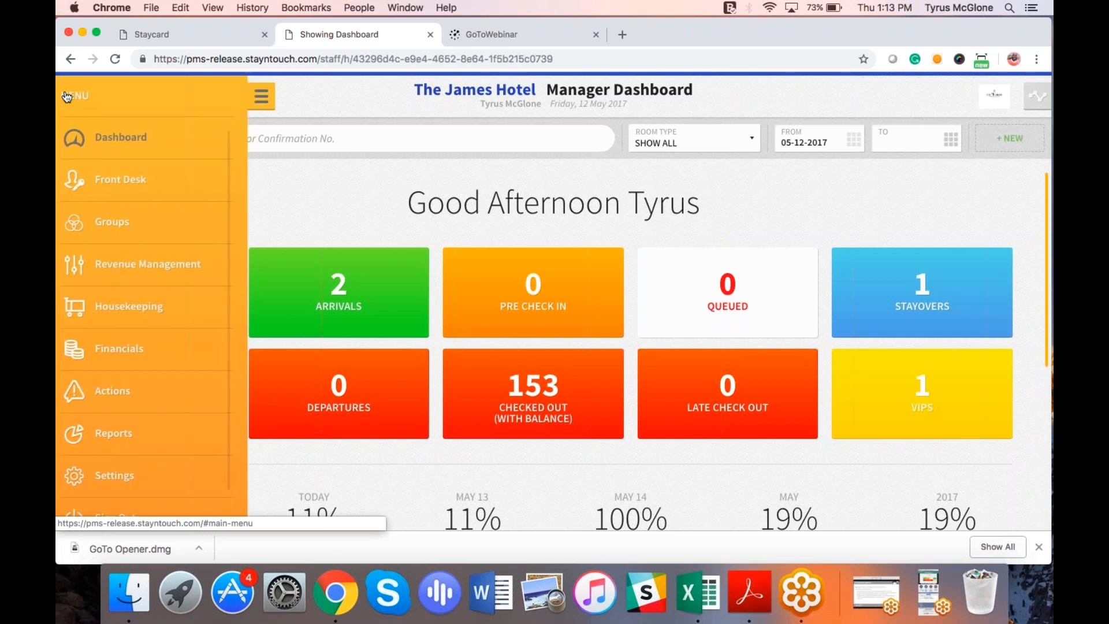
click(131, 479)
click(294, 180)
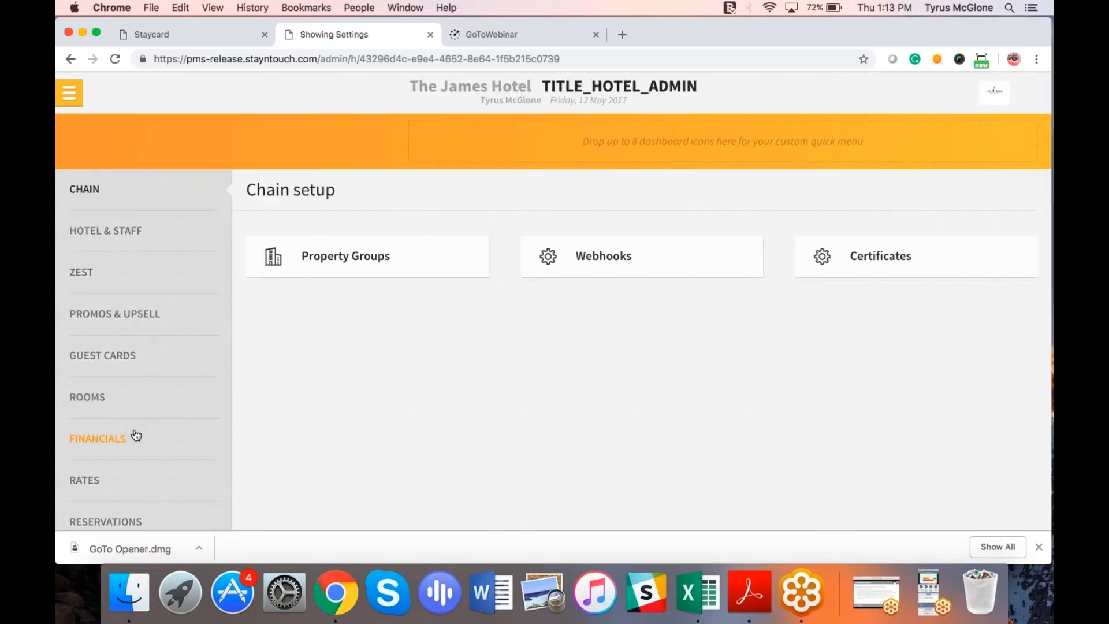
click(91, 495)
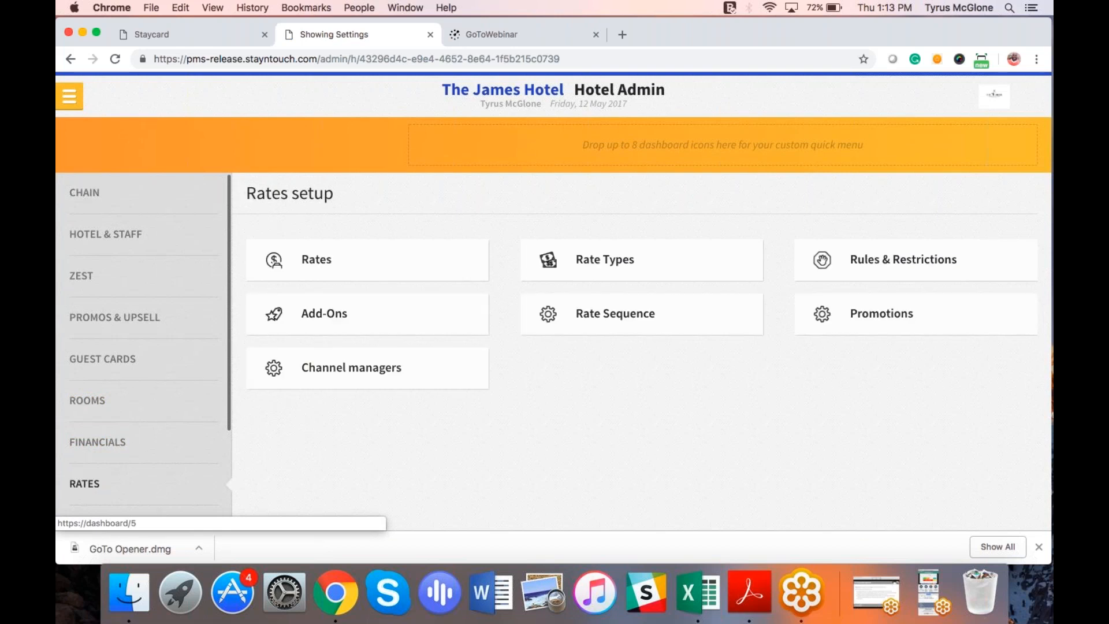
click(341, 265)
scroll(316, 389, down, 5)
scroll(312, 390, down, 2)
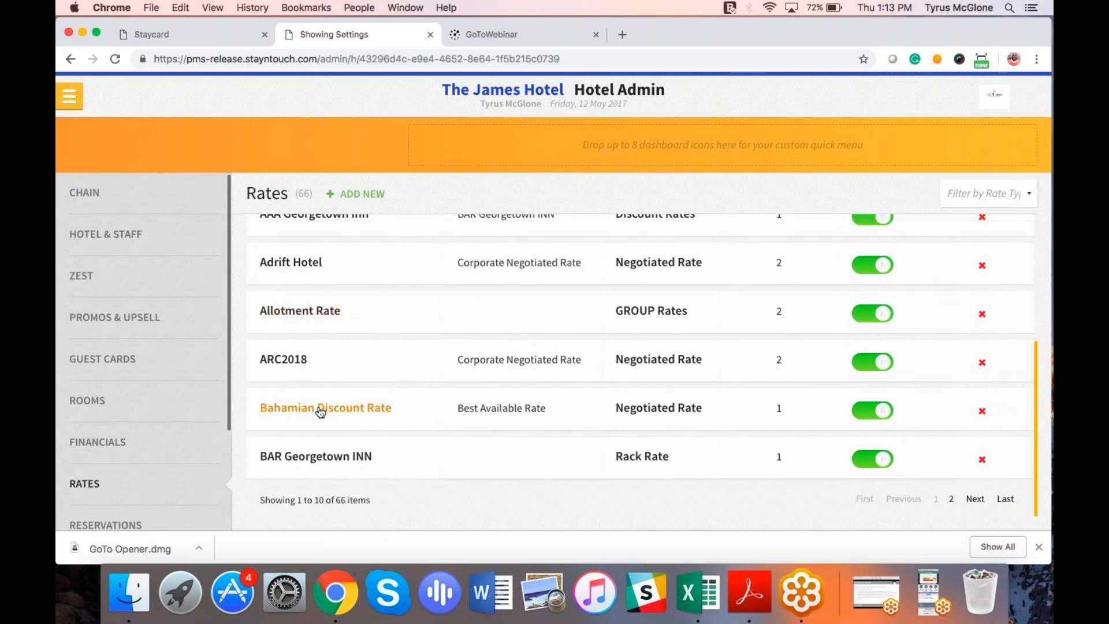
click(296, 362)
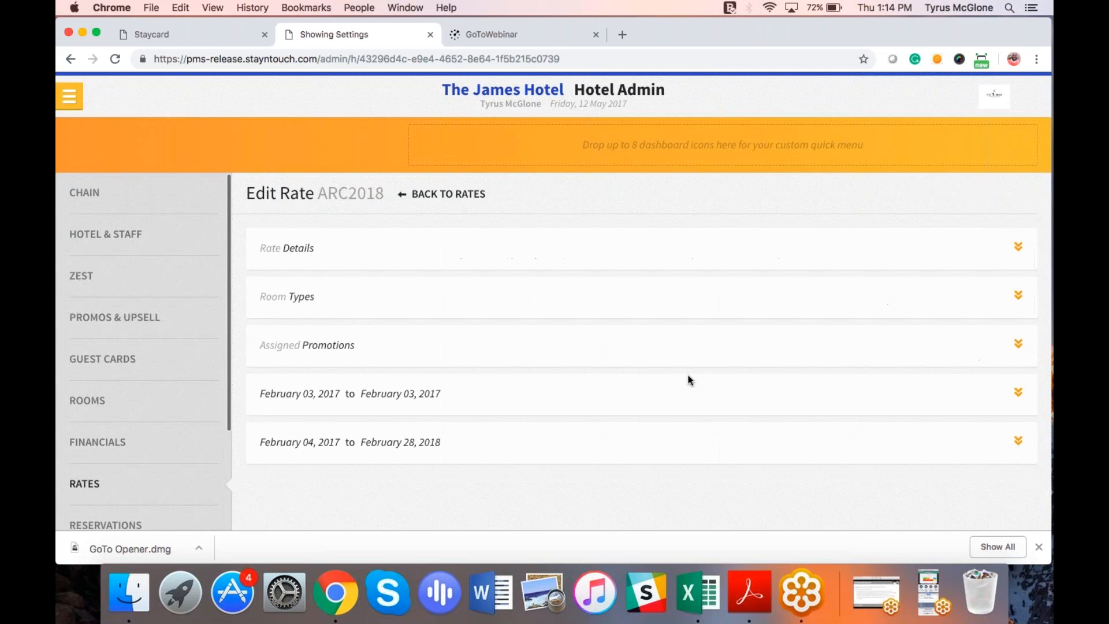
Examine the rate details and additional details of ARC2018, including its commission percentage, prepaid option and charge codes
click(288, 250)
scroll(287, 250, down, 5)
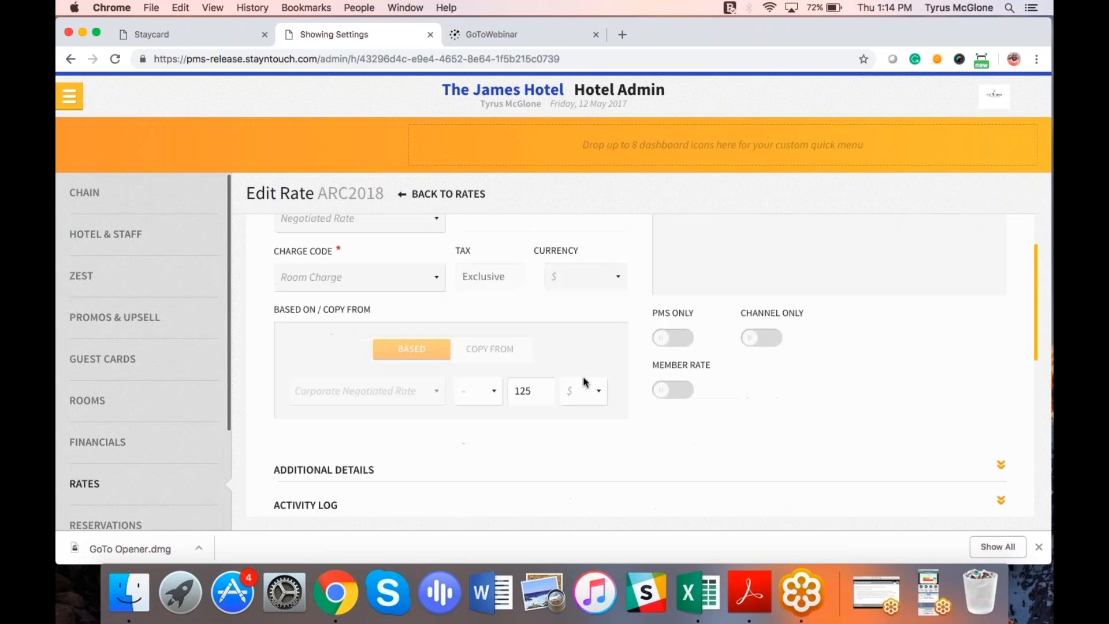
click(352, 358)
scroll(364, 359, down, 4)
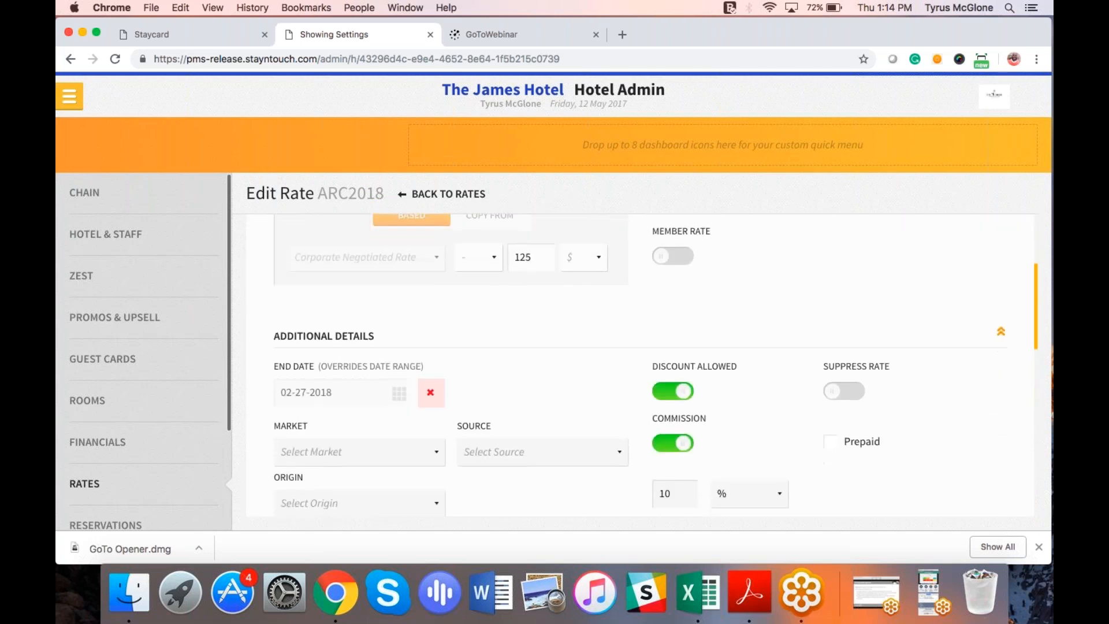
scroll(678, 401, down, 2)
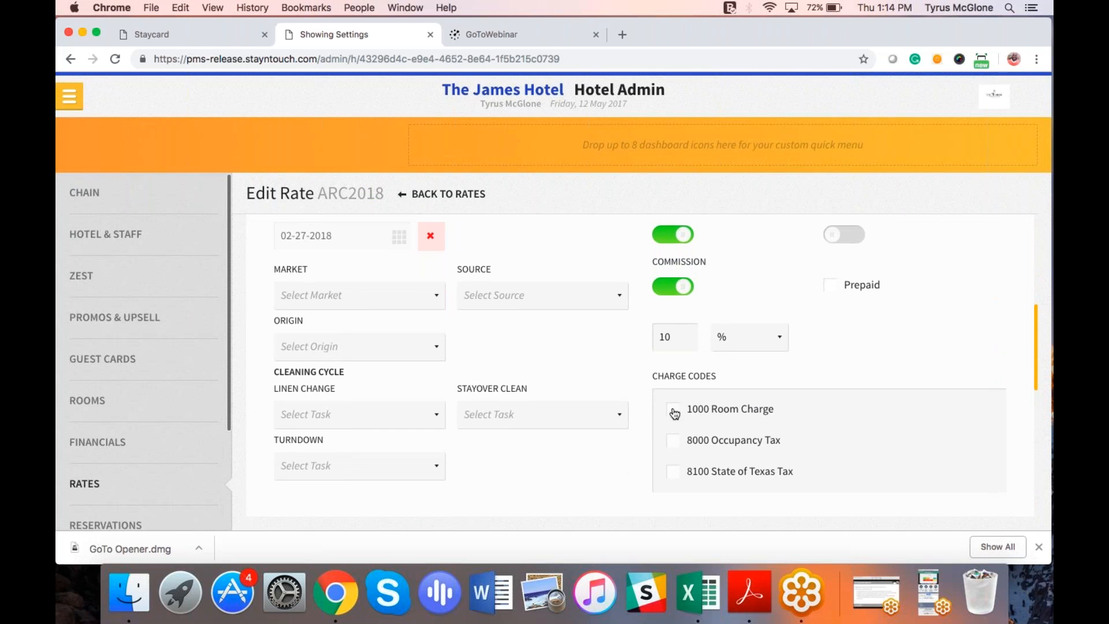
scroll(769, 414, up, 2)
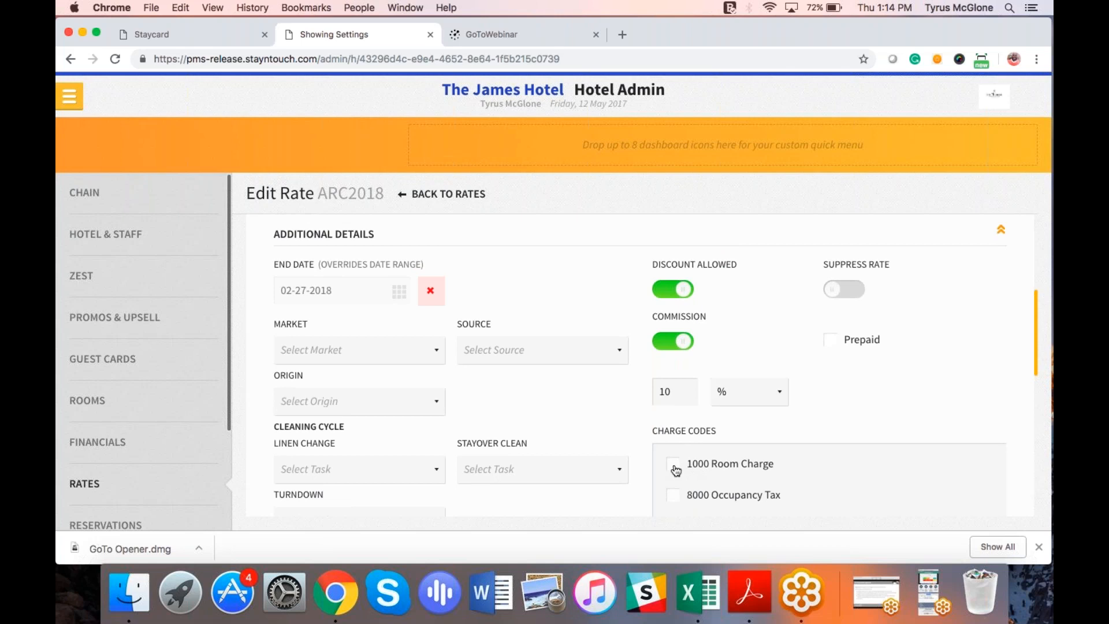
scroll(721, 415, down, 5)
scroll(721, 414, up, 10)
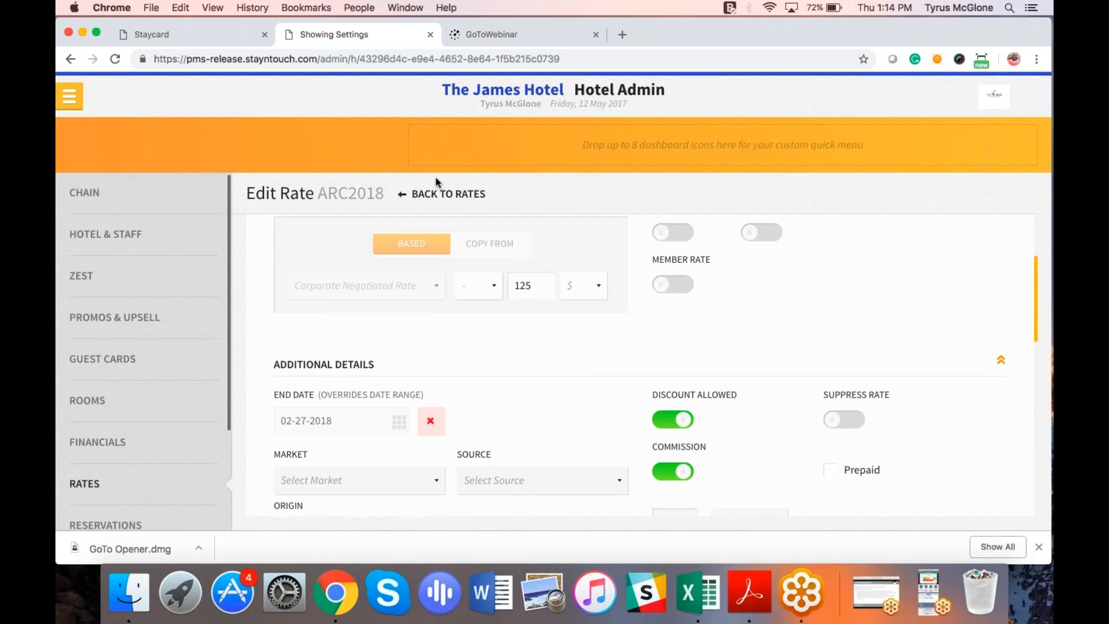
Leave the ARC2018 rate without changes and go back to the Manager Dashboard
click(448, 194)
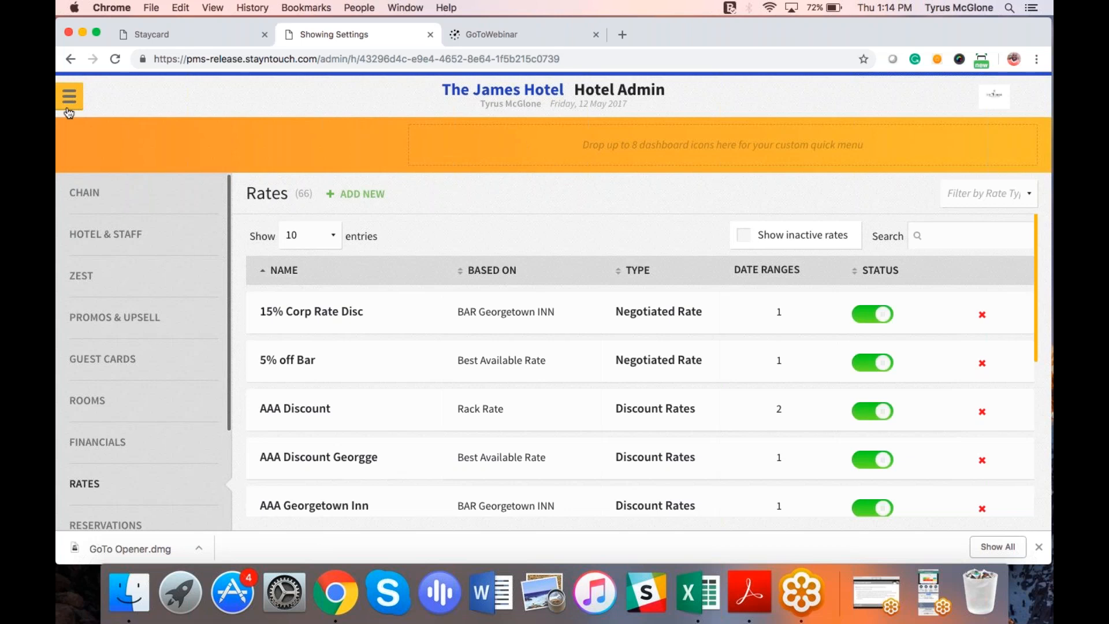
click(70, 112)
click(128, 149)
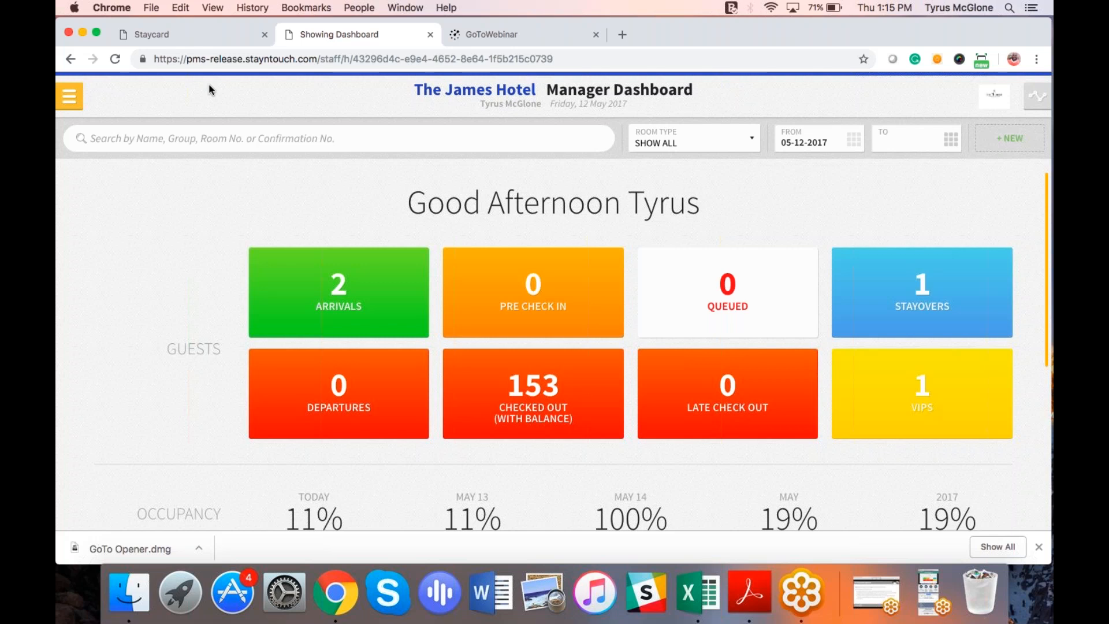
Open the StayNTouch Helpdesk knowledge base in a new browser tab
click(622, 35)
click(693, 84)
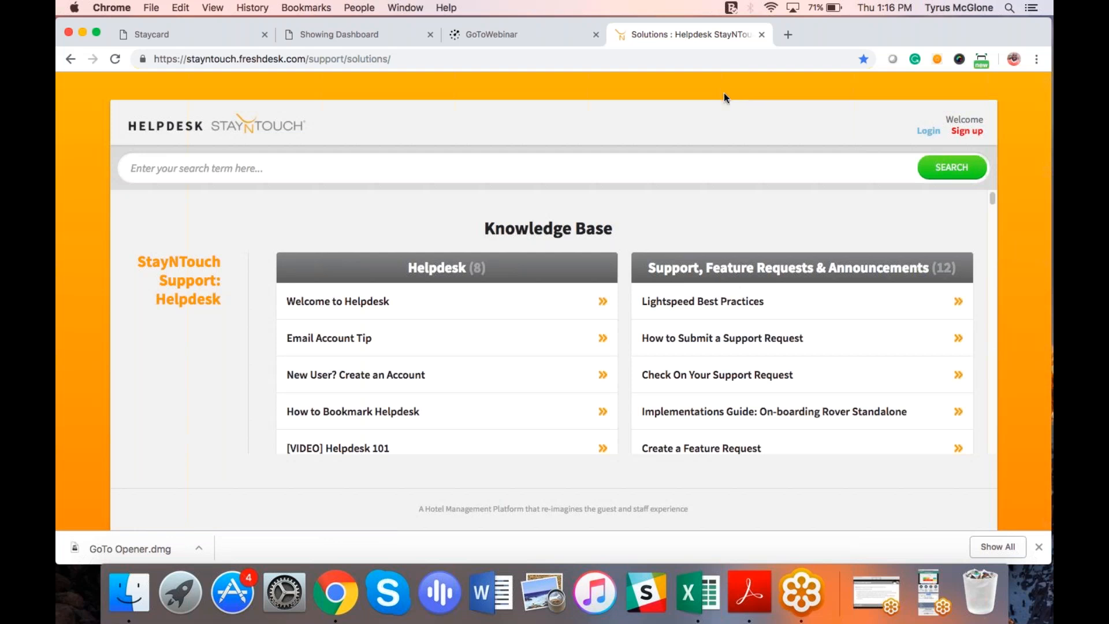
Look through the knowledge base's article categories, from Helpdesk support and Troubleshooting Tips to Rover Standalone, and return to the beginning
scroll(337, 241, down, 5)
scroll(338, 242, down, 1)
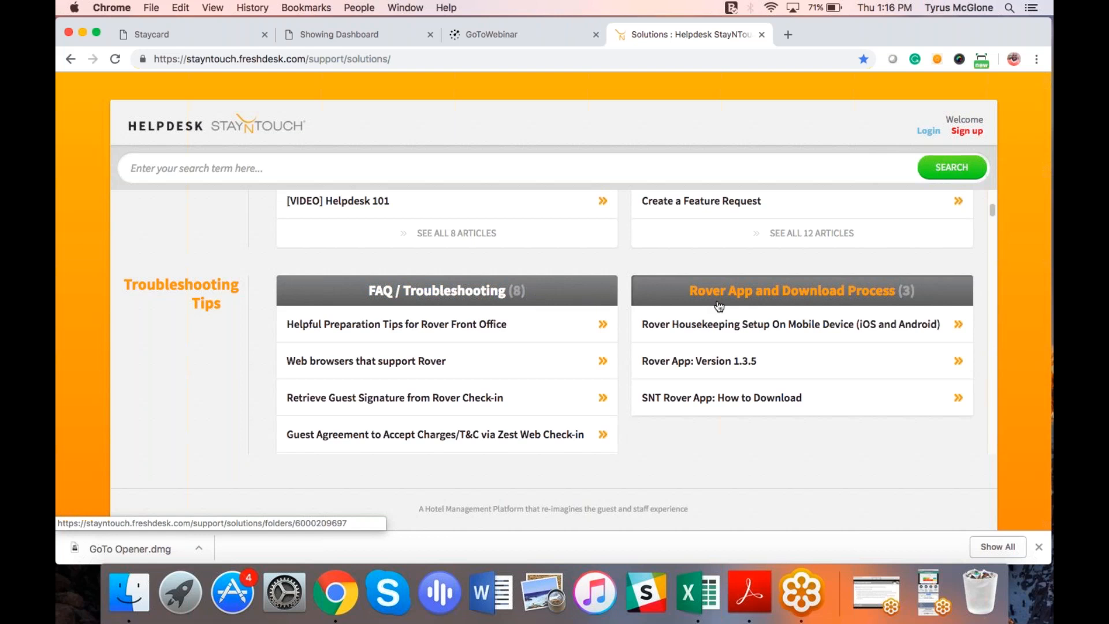
scroll(720, 306, down, 6)
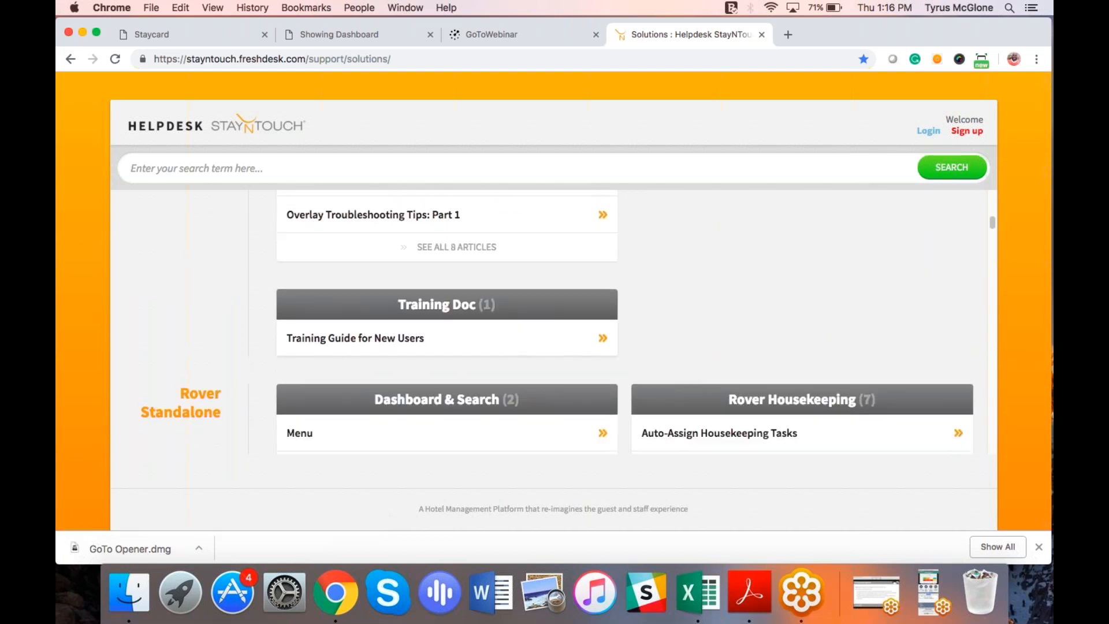
scroll(595, 317, down, 5)
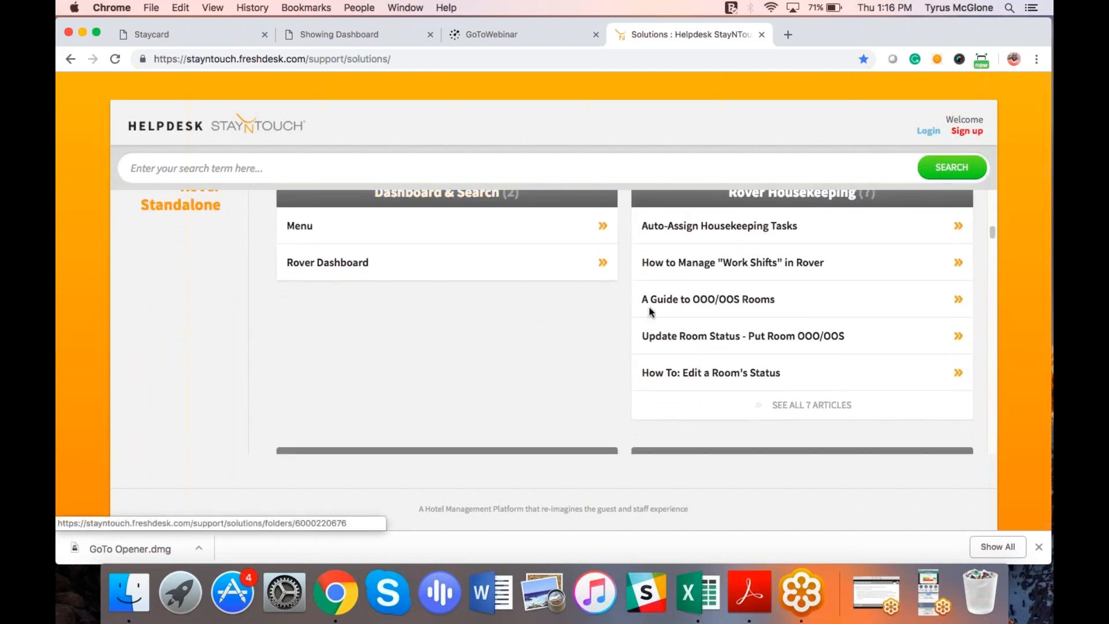
scroll(769, 355, down, 5)
scroll(768, 355, down, 2)
scroll(769, 355, up, 15)
scroll(769, 355, up, 6)
scroll(520, 307, left, 2)
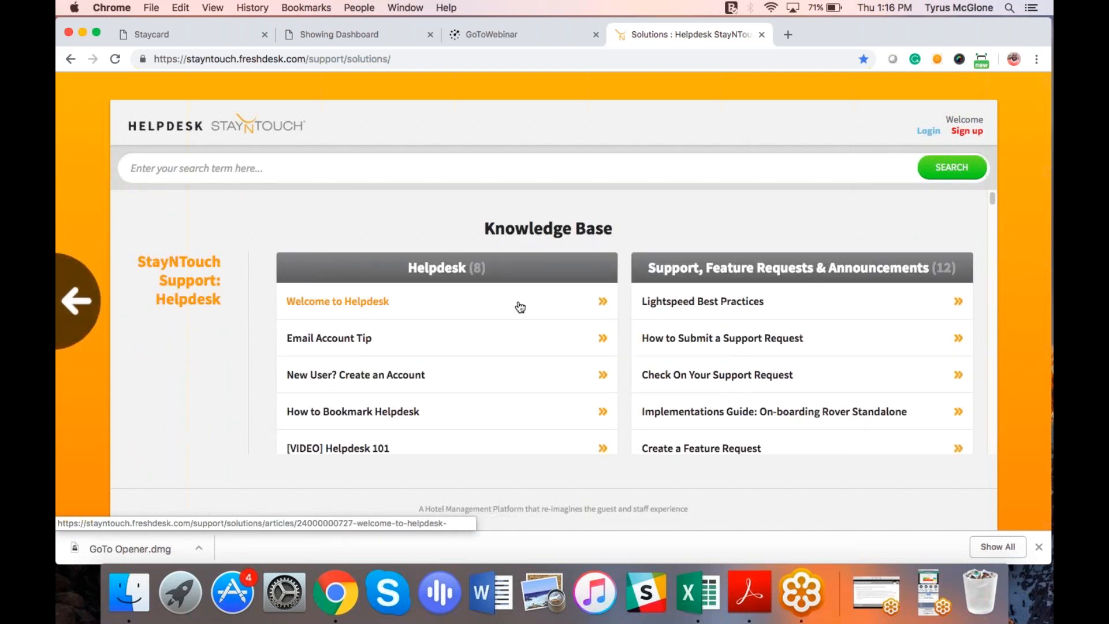
Open the "How to Submit a Support Request" article under Support, Feature Requests & Announcements
scroll(527, 318, down, 1)
scroll(527, 319, down, 1)
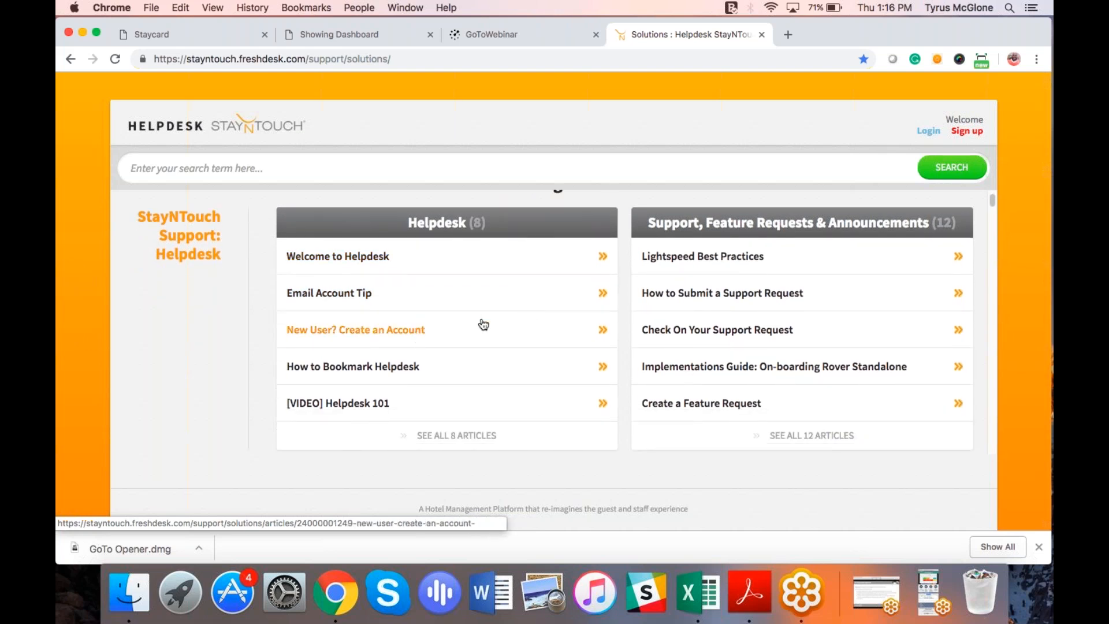
click(726, 295)
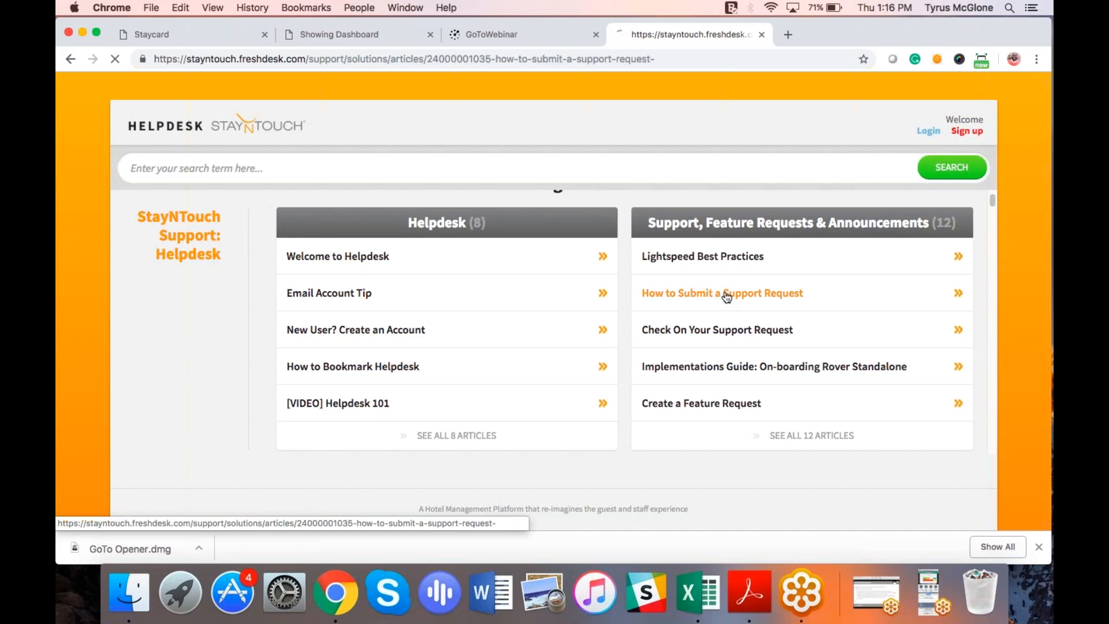
Read the support request article's ticket submission instructions, from account login to the request form, and return to its title
scroll(679, 318, down, 5)
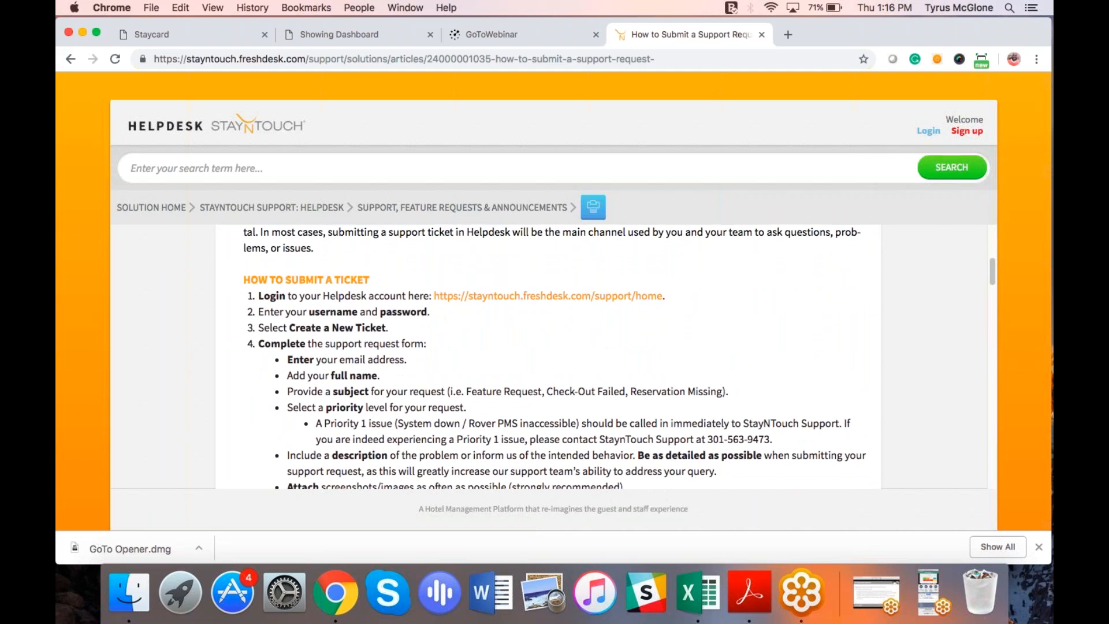
scroll(549, 357, down, 5)
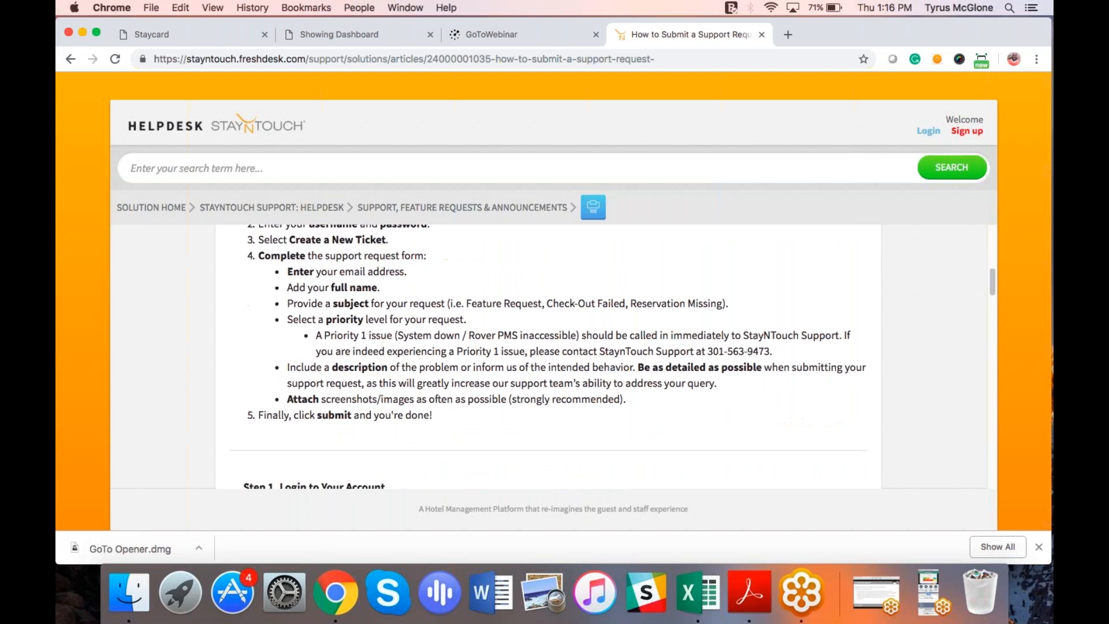
scroll(549, 357, down, 6)
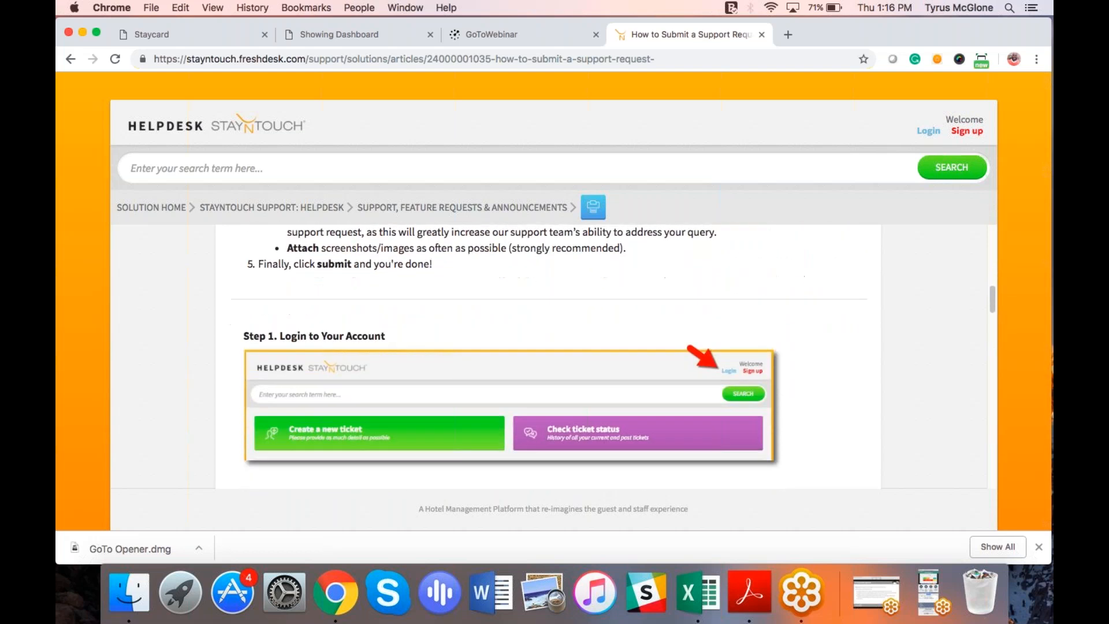
scroll(549, 357, down, 1)
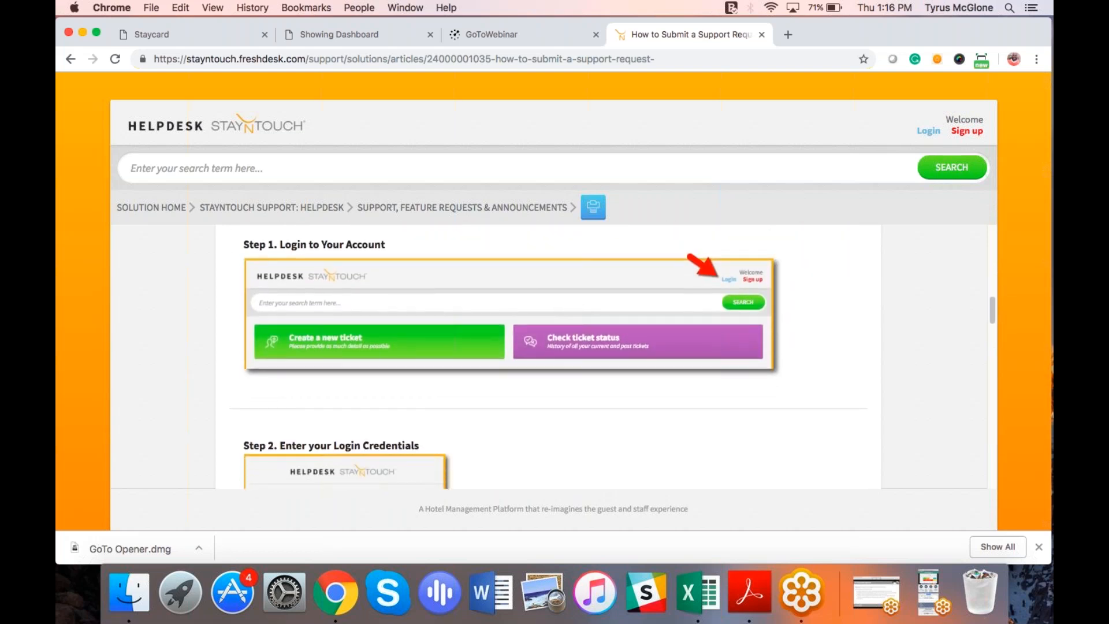
scroll(548, 357, down, 1)
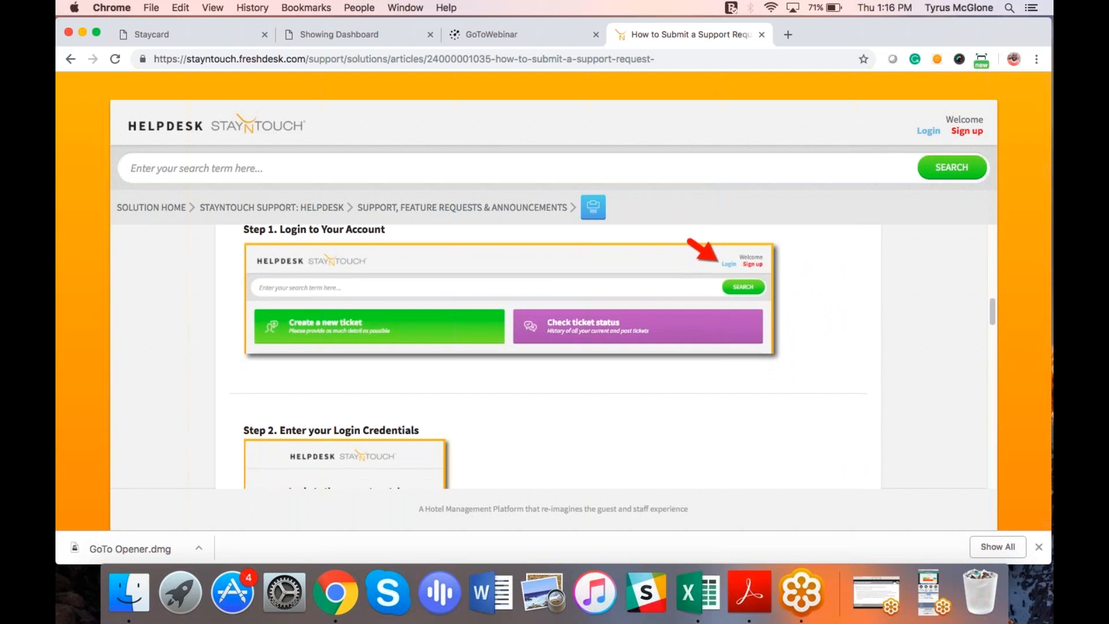
scroll(549, 357, down, 10)
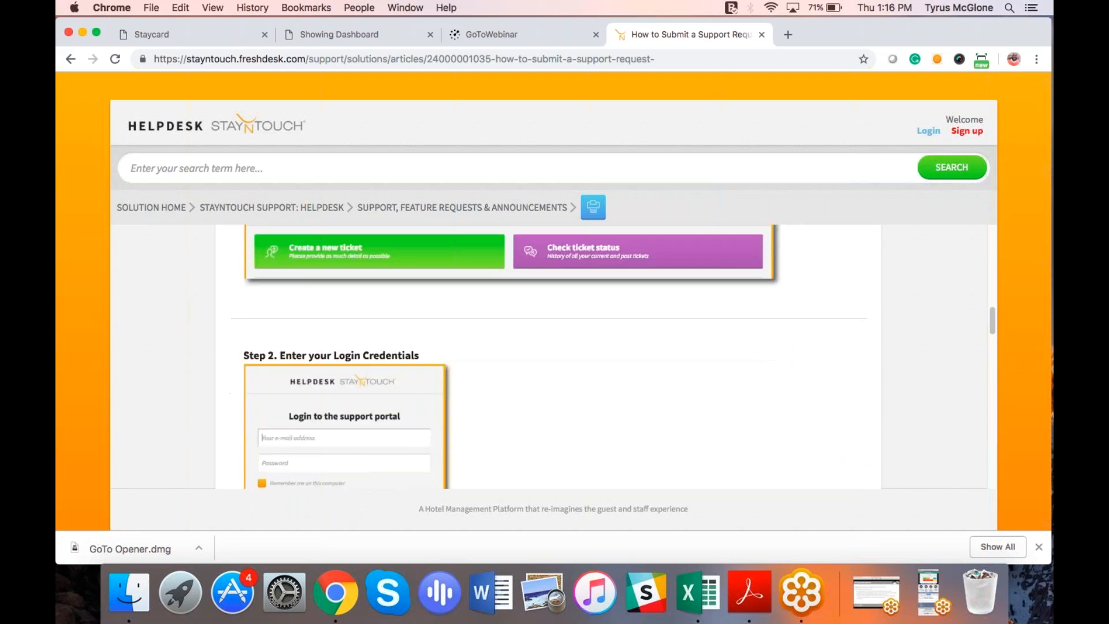
scroll(549, 357, down, 10)
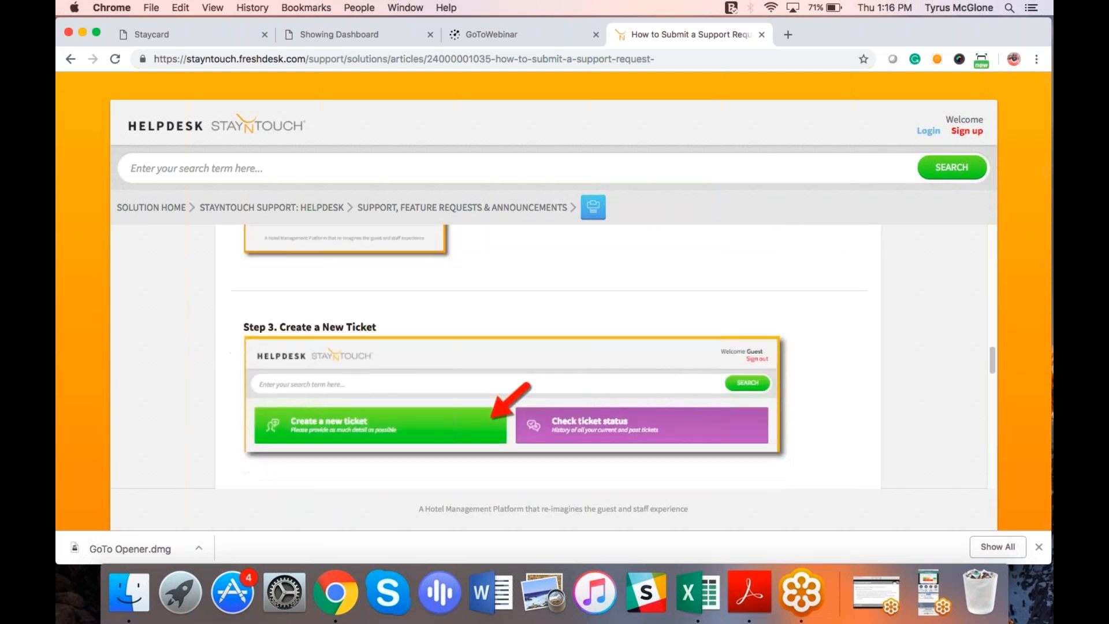
scroll(549, 357, down, 5)
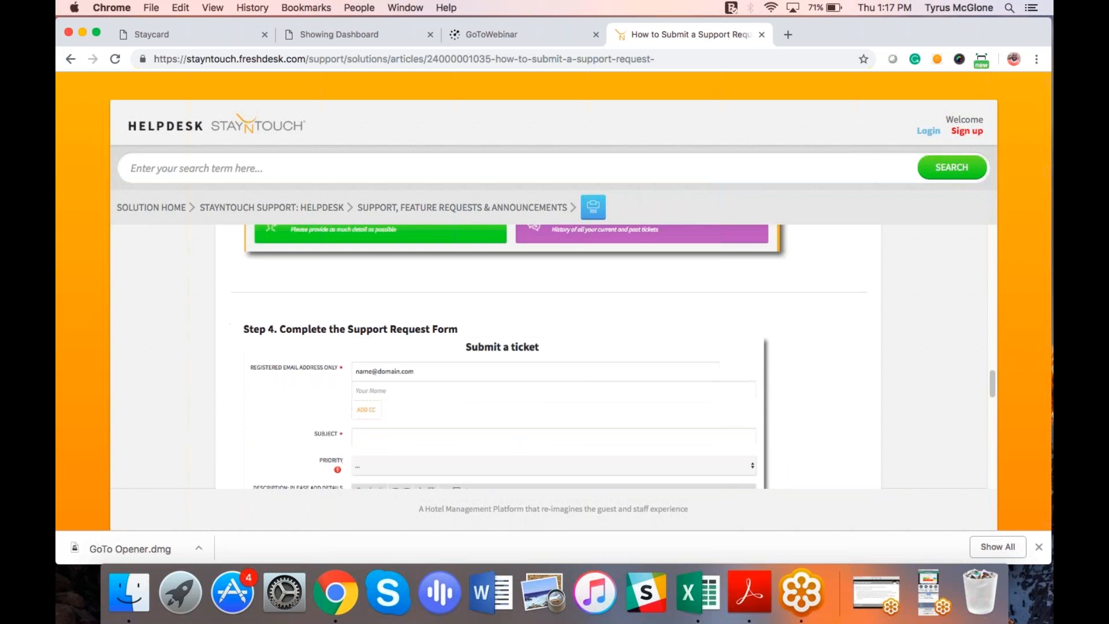
scroll(549, 357, down, 3)
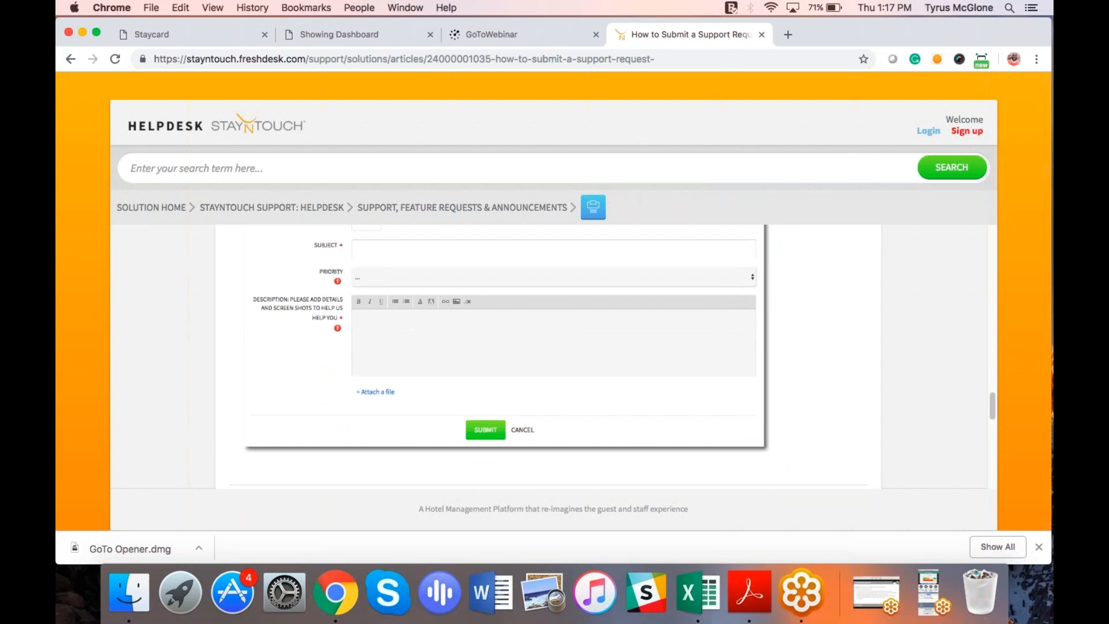
scroll(682, 322, down, 12)
scroll(682, 322, down, 5)
scroll(681, 323, up, 5)
scroll(549, 357, up, 20)
scroll(549, 357, up, 15)
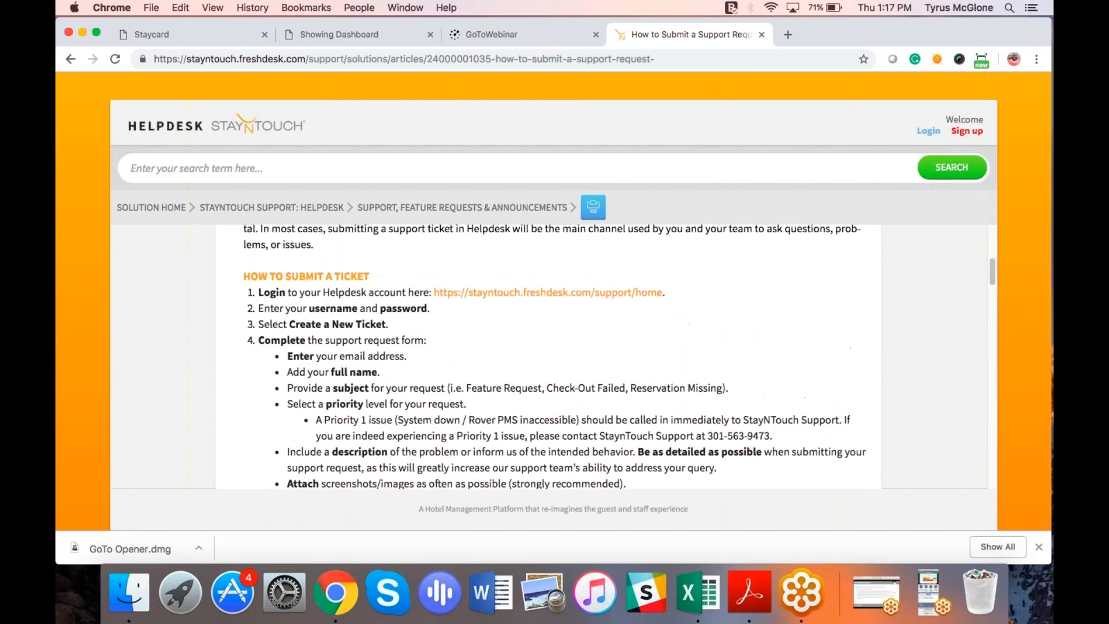
scroll(674, 310, up, 10)
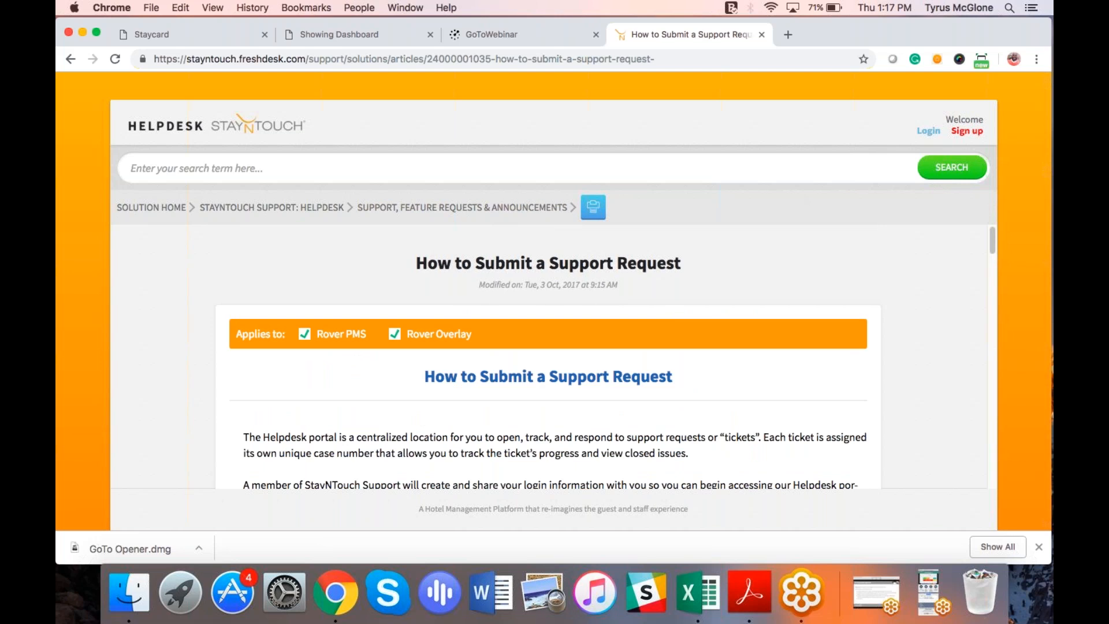